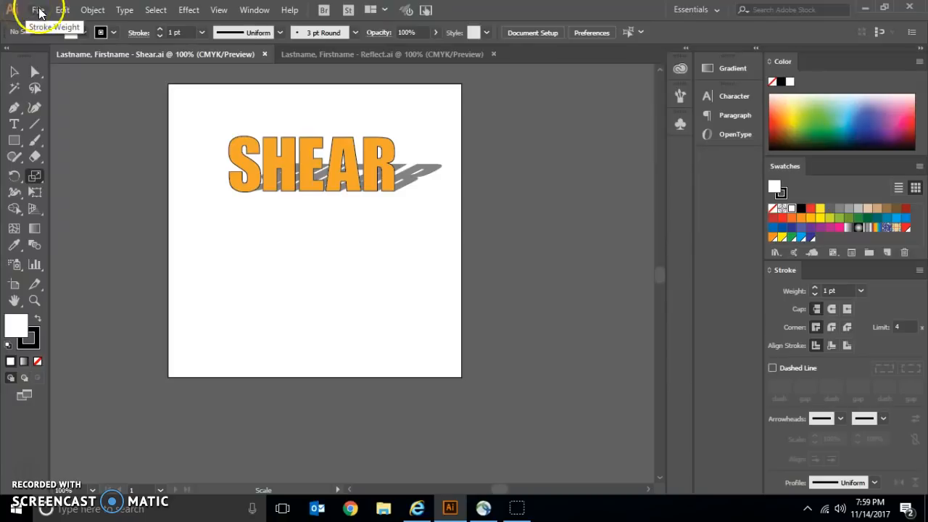
- Start opening a file and browse from This PC to the HandOut (J:) network drive
click(38, 10)
click(57, 59)
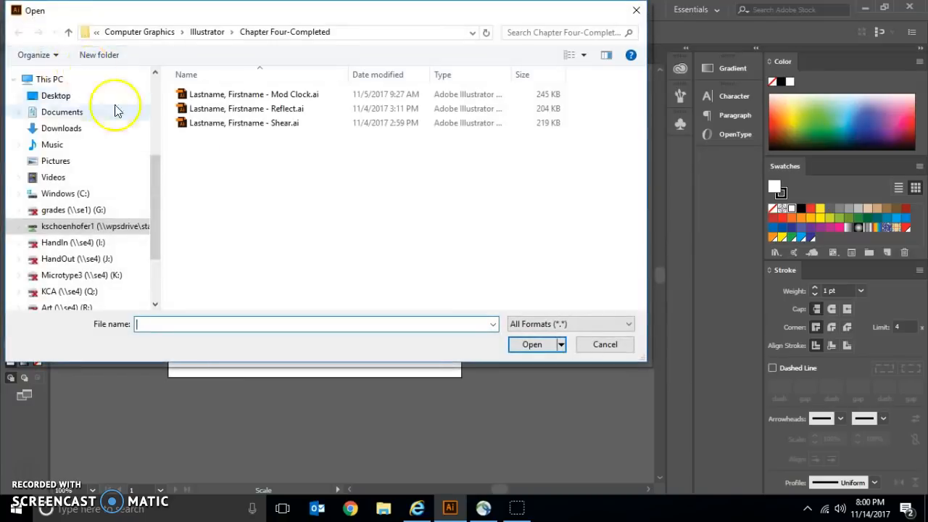
click(83, 259)
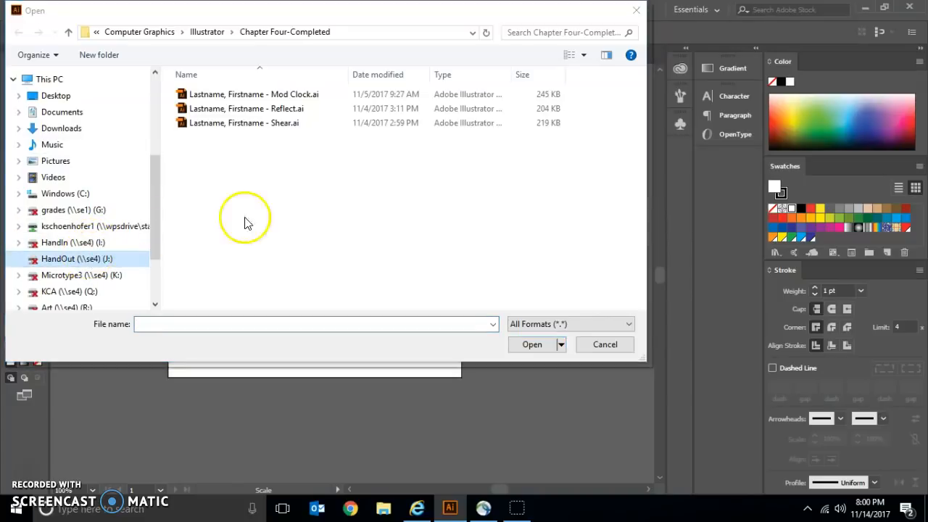
click(587, 320)
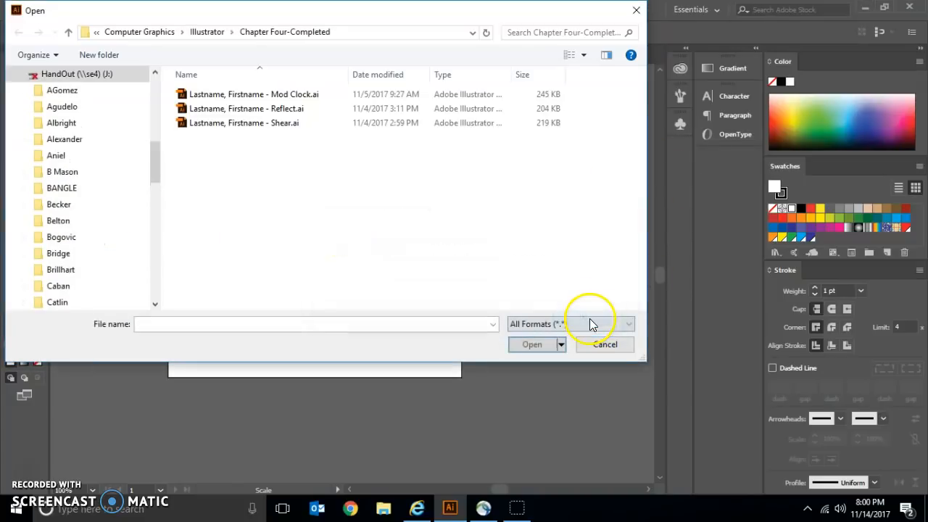
drag(156, 145, 134, 243)
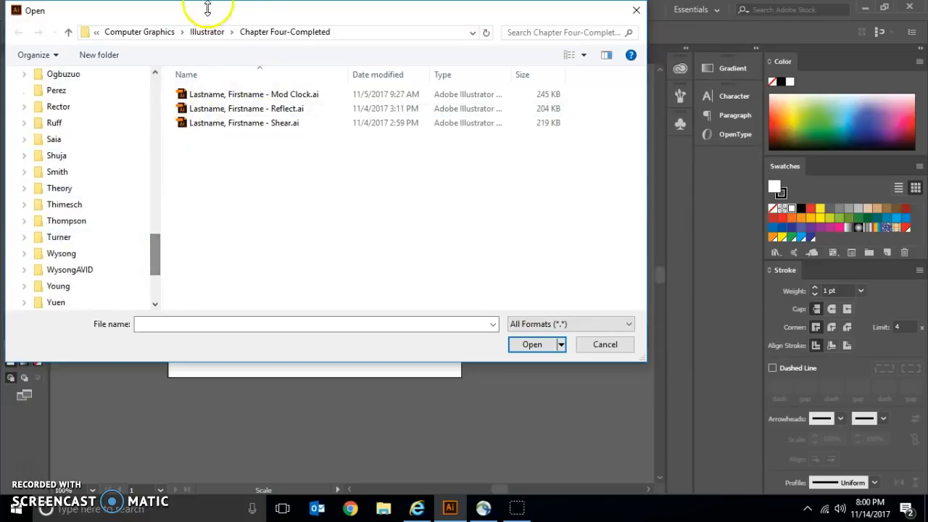
click(150, 33)
click(115, 32)
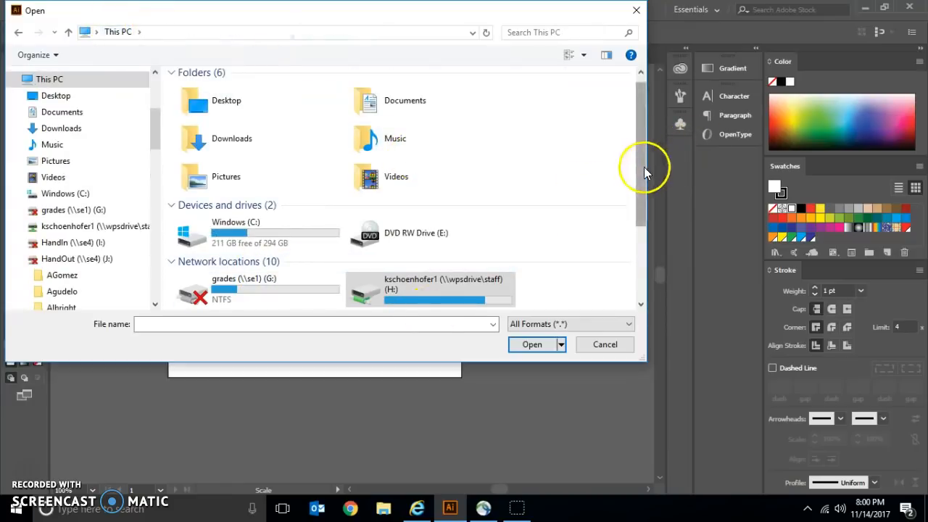
drag(645, 167, 635, 200)
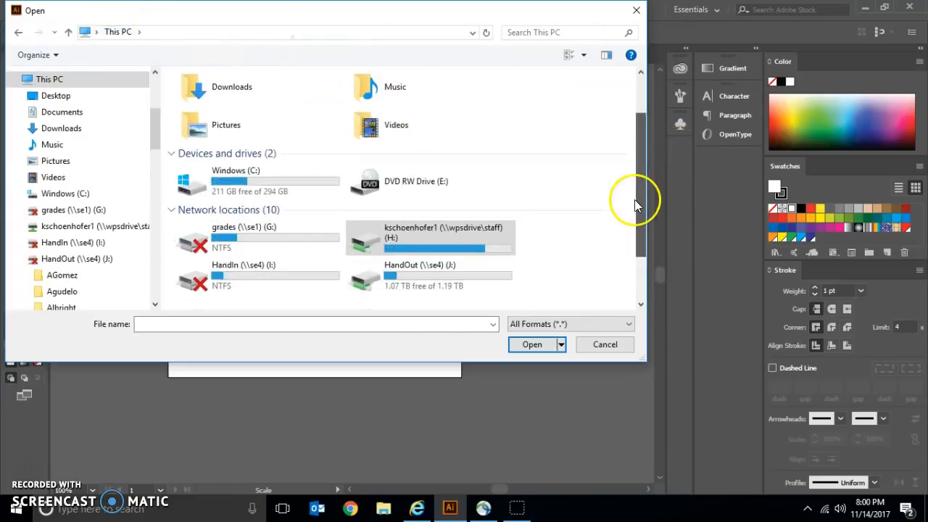
double_click(419, 273)
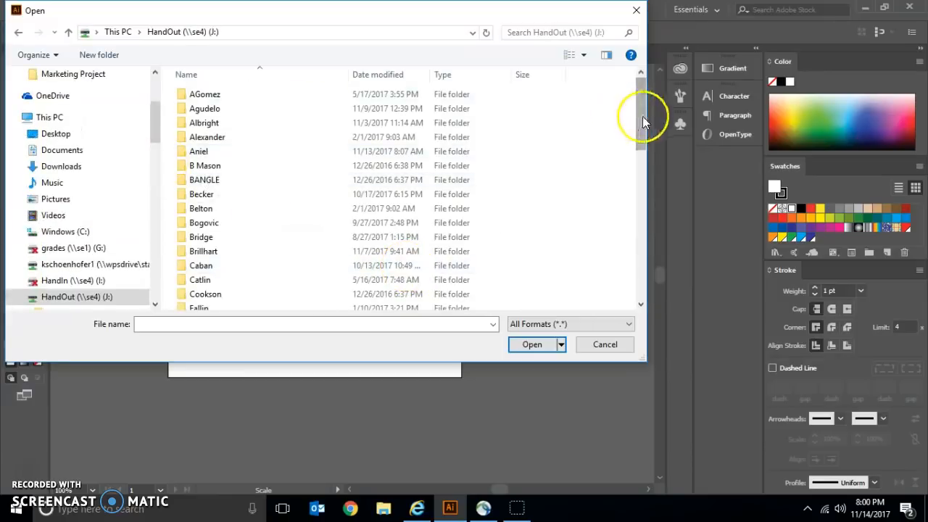
- Follow the Business Handout shortcut to the teacher's Computer Graphics > Illustrator > Chapter 4 folder and open AI 4-02.ai
scroll(612, 273, down, 1)
scroll(613, 273, down, 5)
click(394, 305)
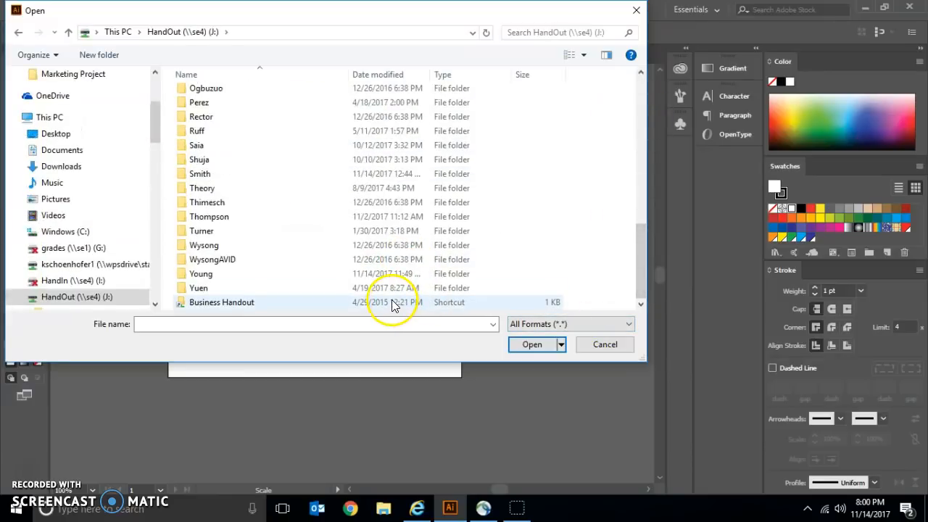
double_click(391, 305)
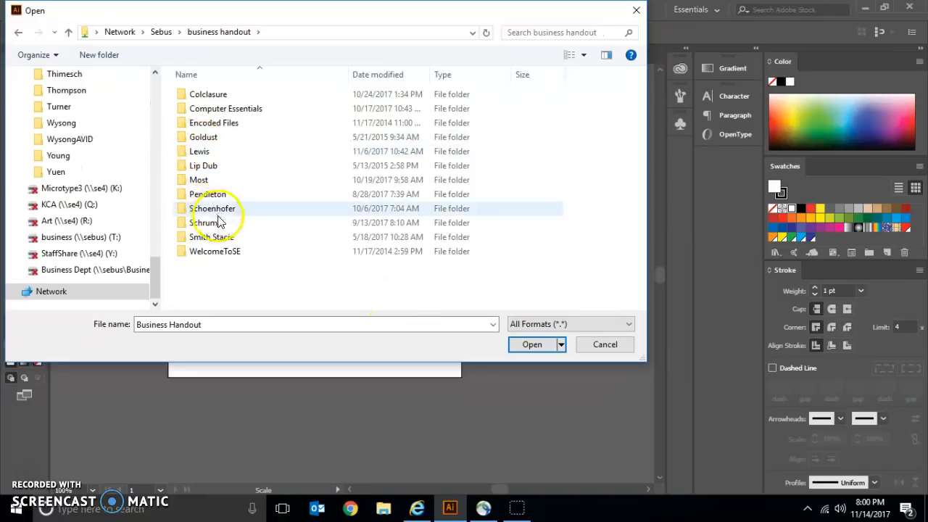
double_click(223, 210)
double_click(244, 111)
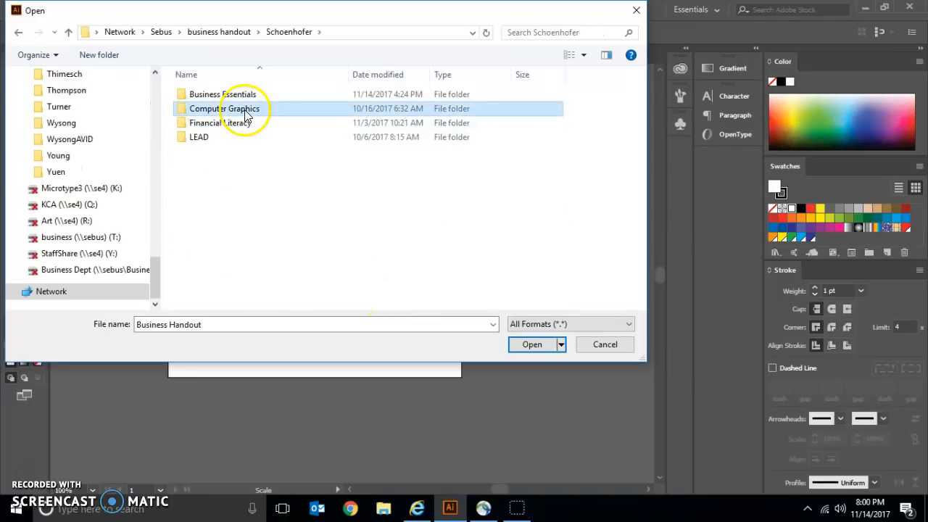
double_click(248, 95)
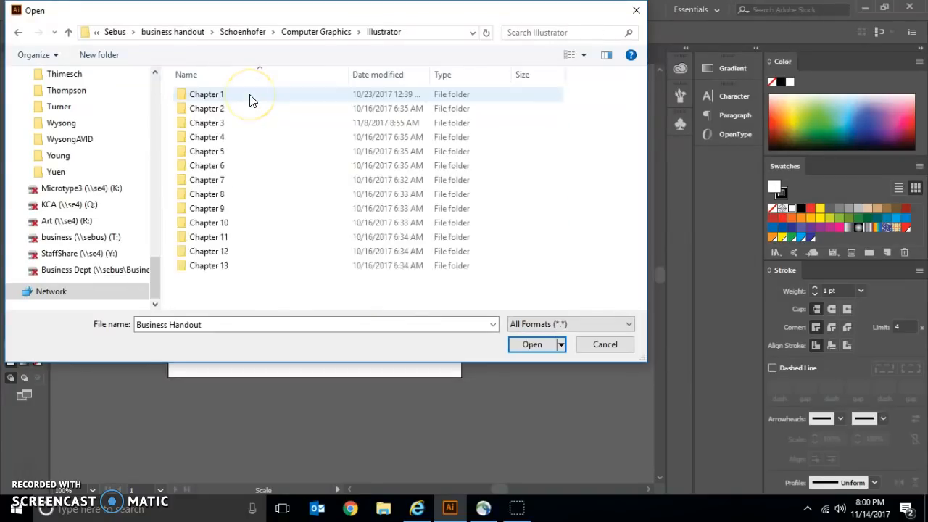
double_click(234, 138)
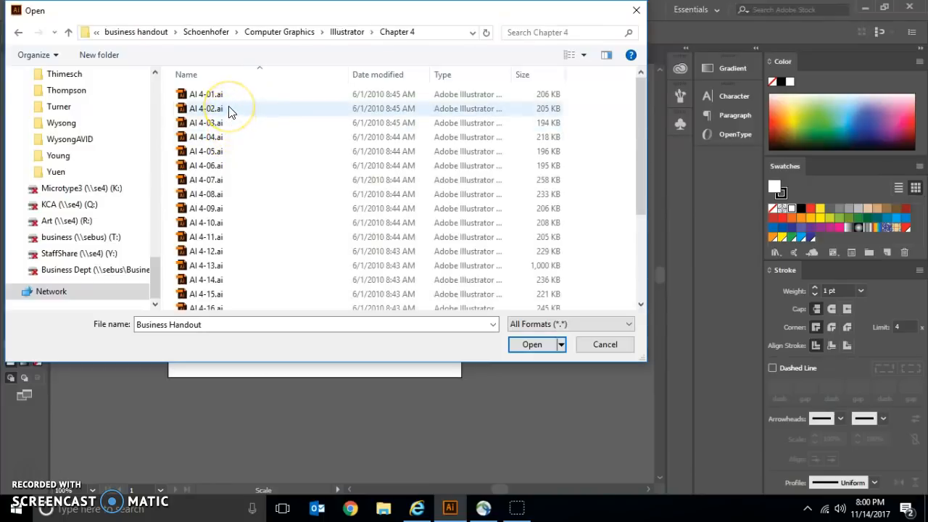
click(229, 110)
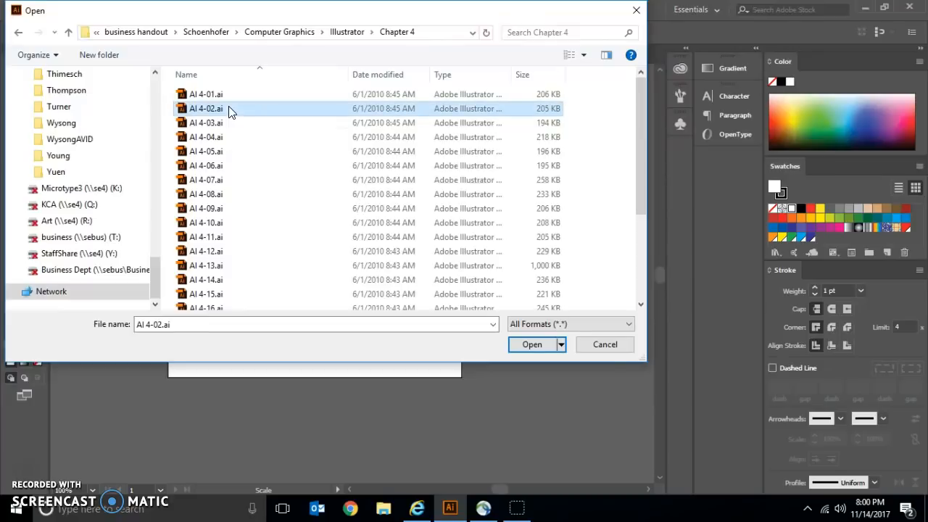
click(532, 344)
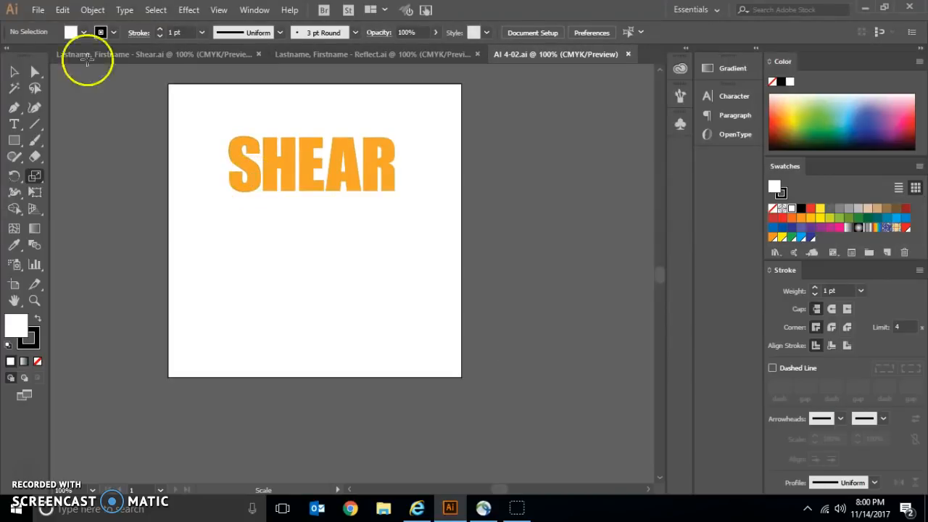
- Paste a copy of the orange SHEAR lettering directly in front of the original and fill the copy with gray
click(13, 72)
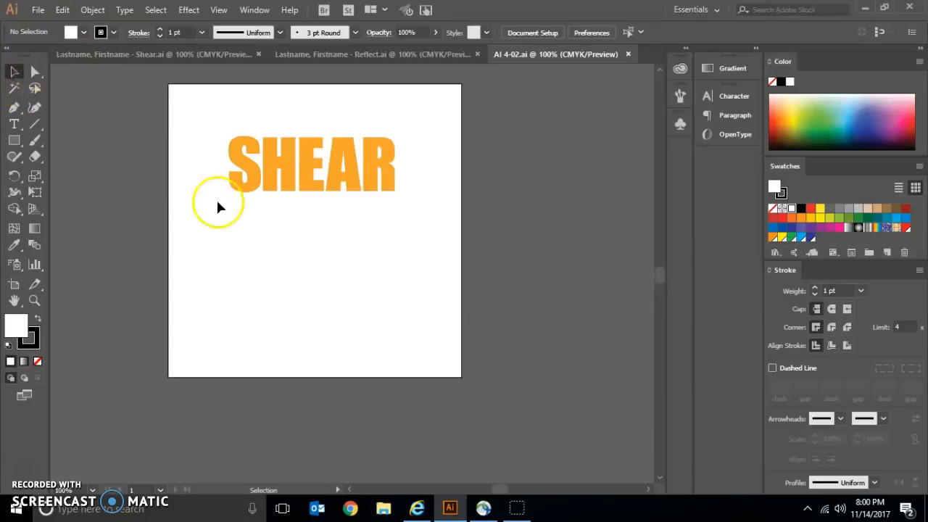
click(253, 191)
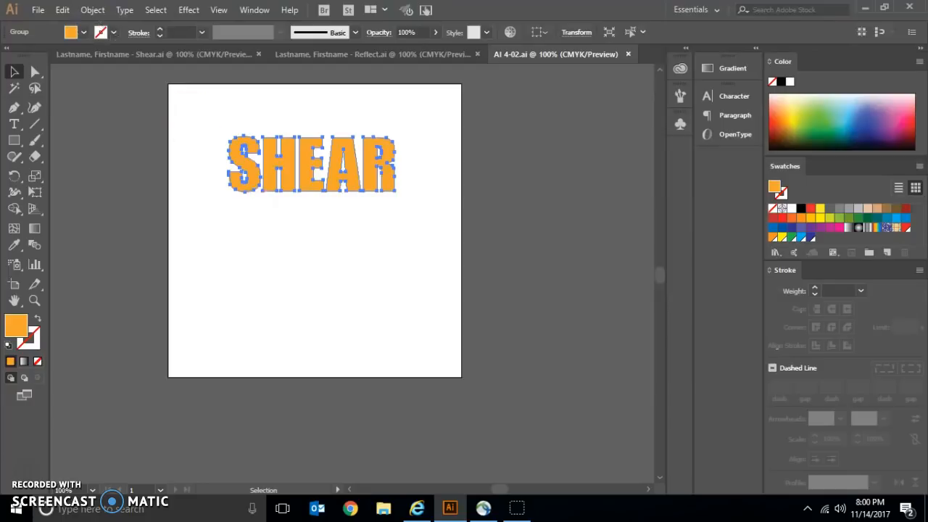
click(62, 15)
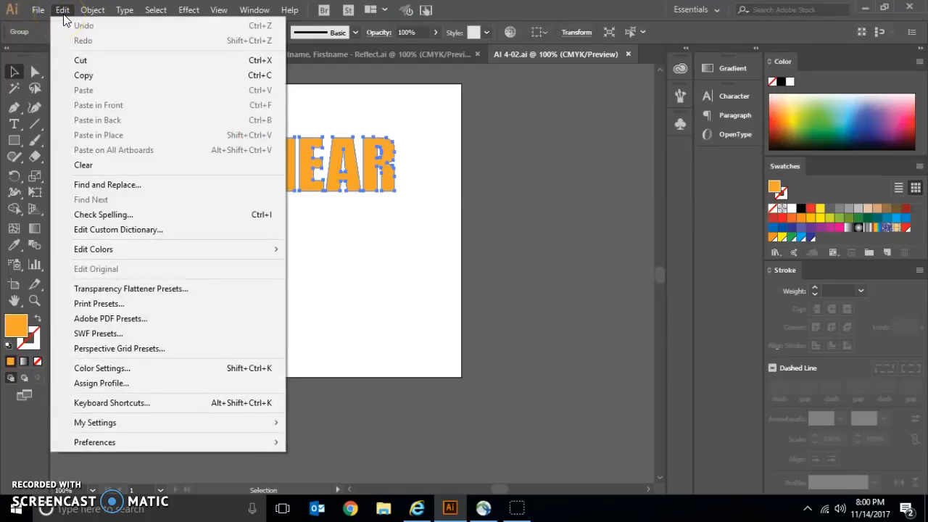
click(102, 78)
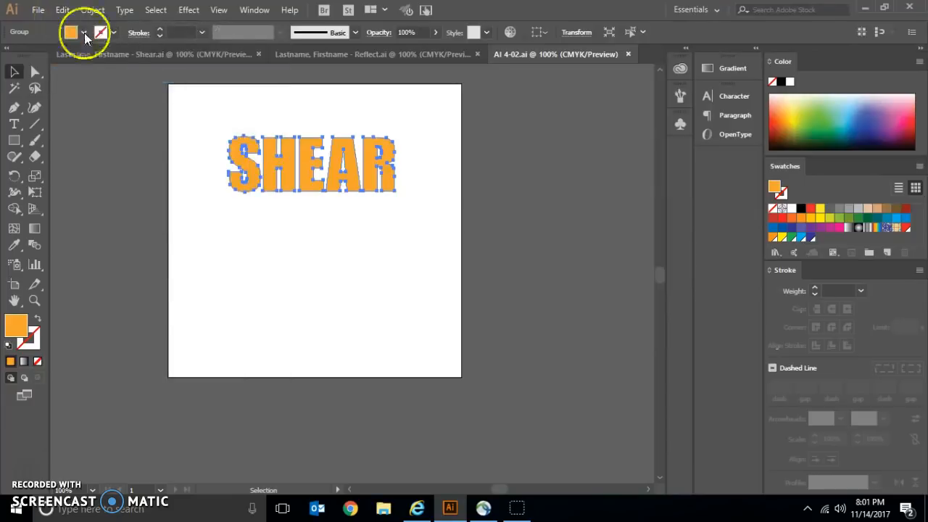
click(66, 12)
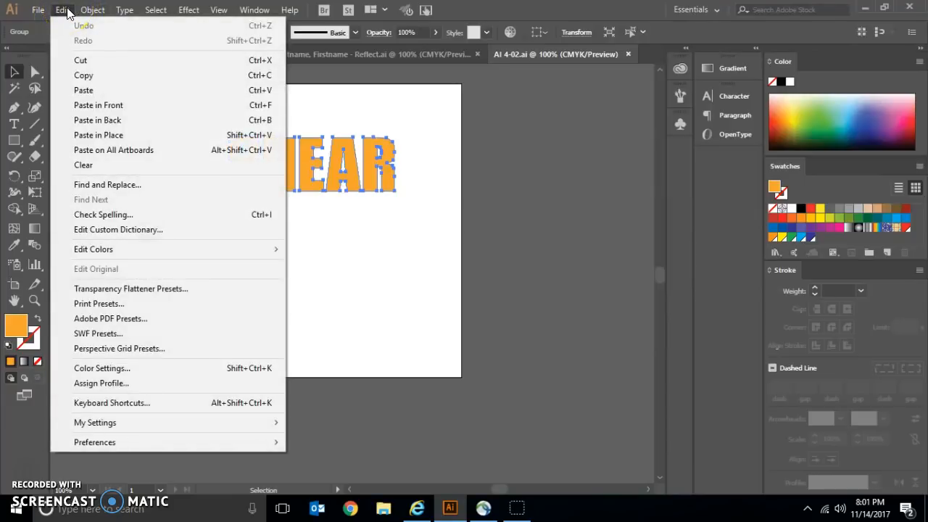
click(98, 108)
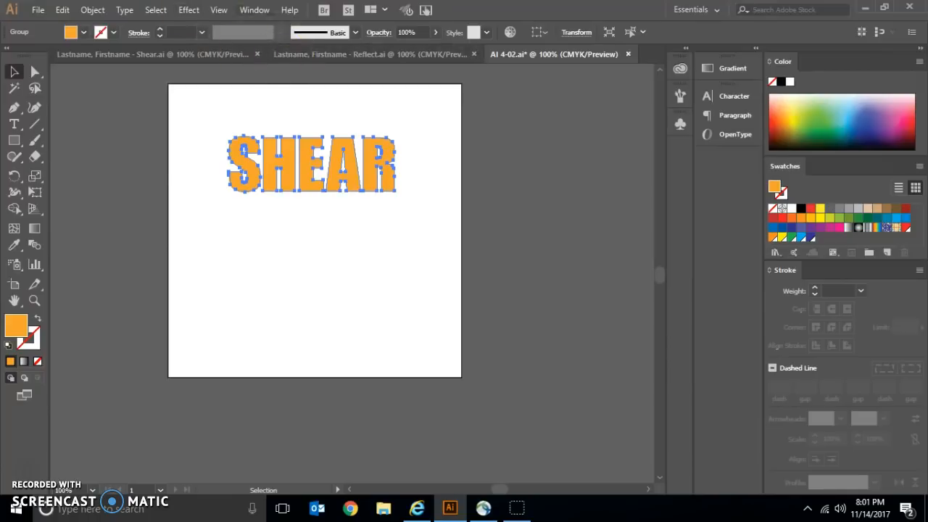
click(841, 209)
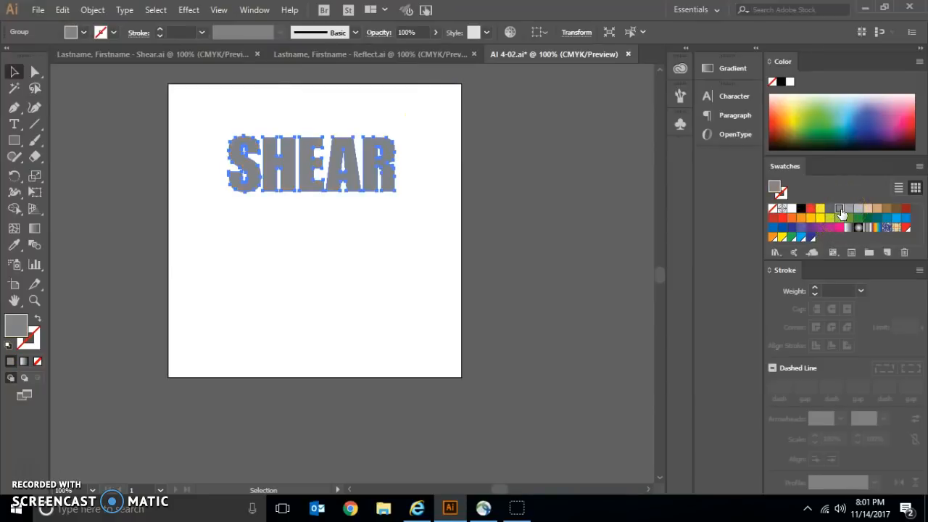
- Shear the gray lettering 45° along the horizontal axis, using the lower-right anchor of the letter R as the origin
click(35, 178)
drag(35, 178, 86, 194)
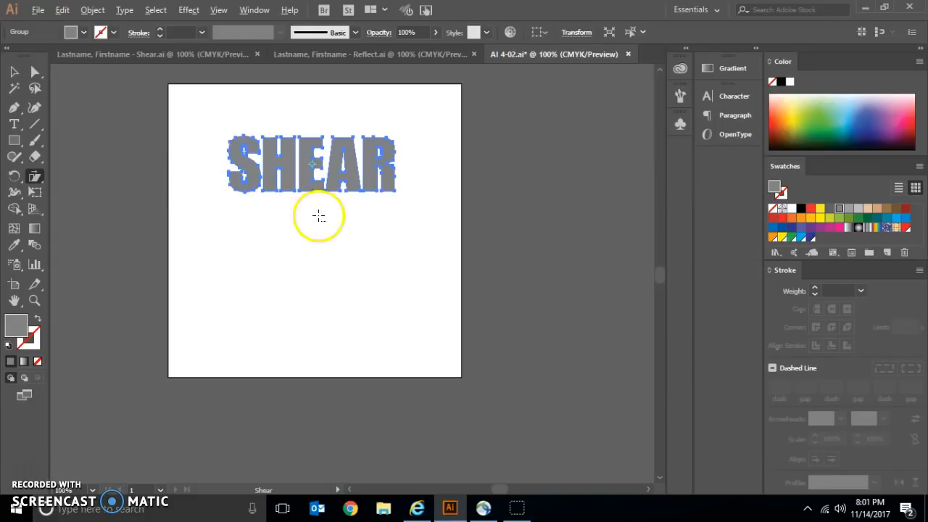
alt+click(395, 190)
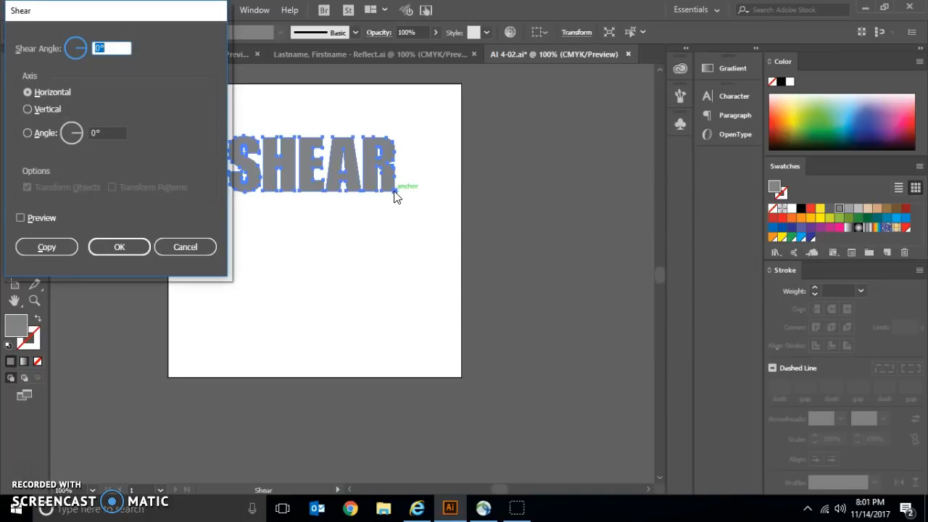
text(45)
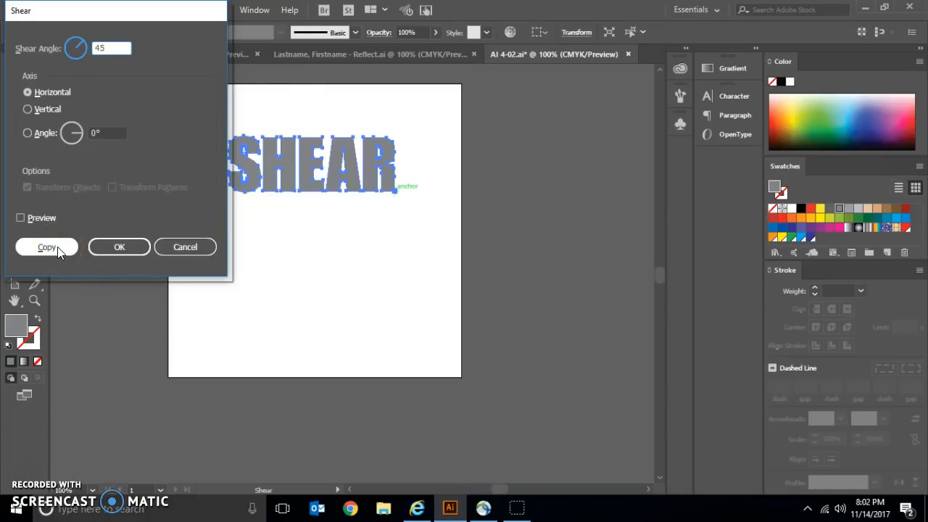
click(126, 253)
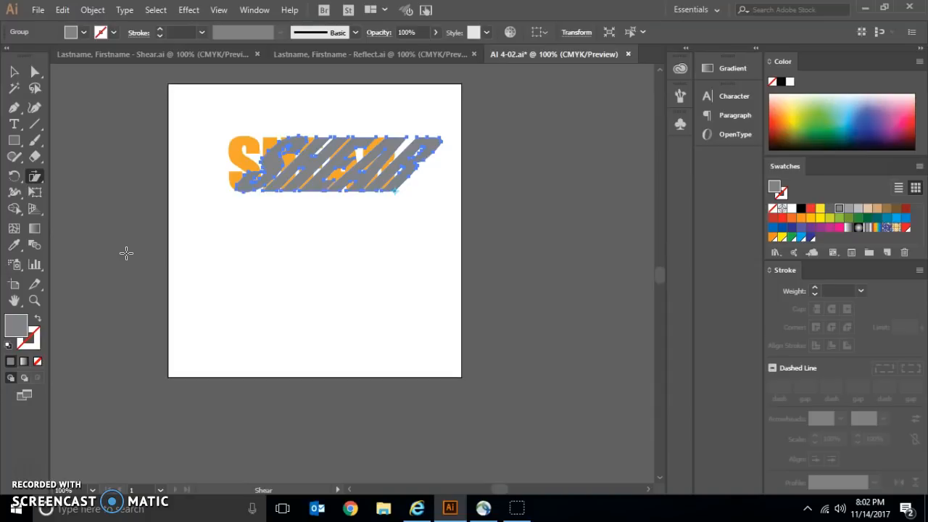
- Scale the sheared gray lettering non-uniformly to 100% horizontal and 50% vertical, using an anchor on its bottom edge as the origin
click(37, 176)
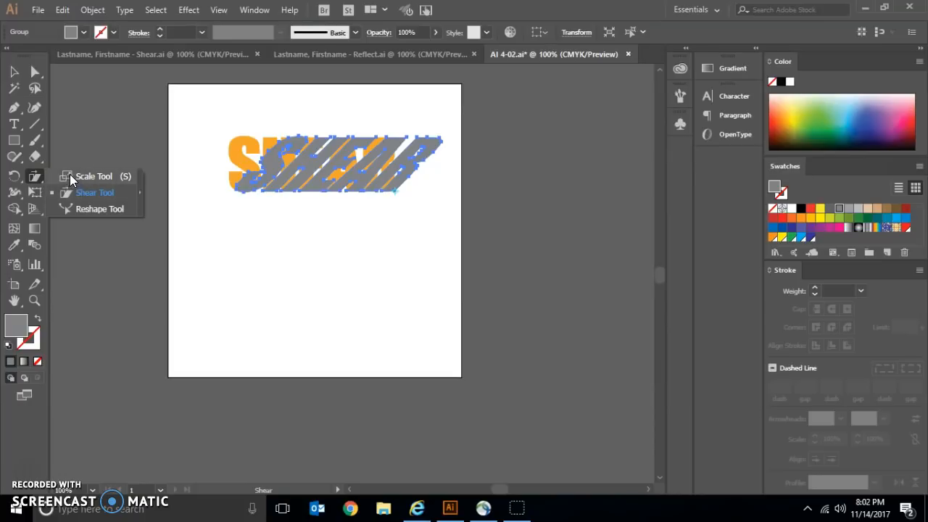
click(69, 175)
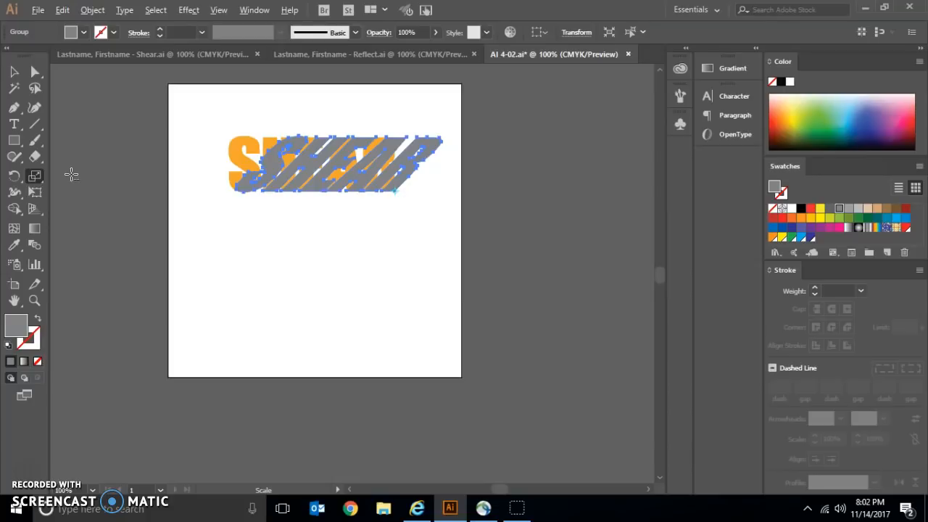
alt+click(325, 195)
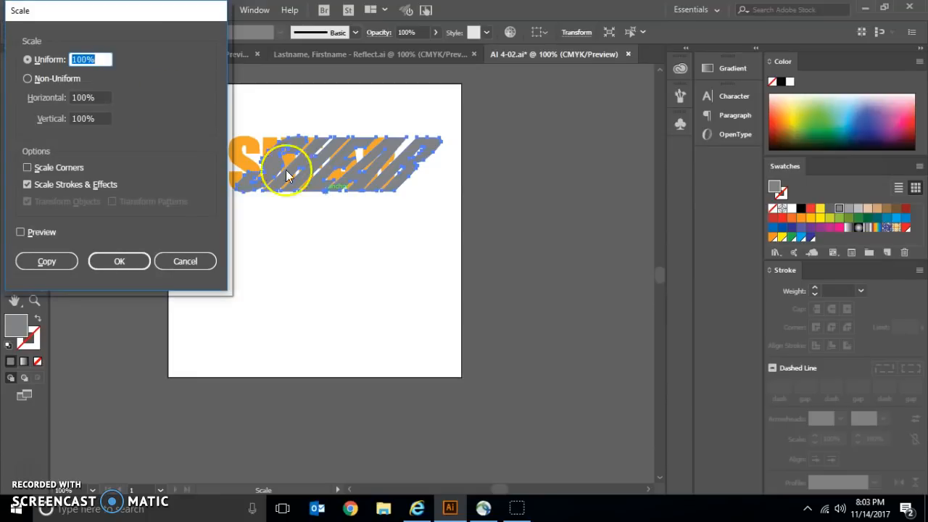
click(28, 79)
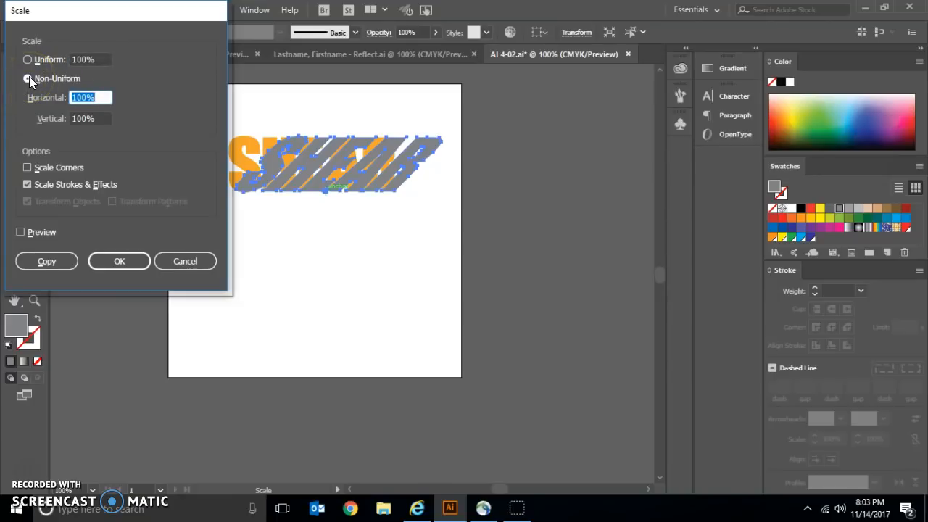
click(109, 66)
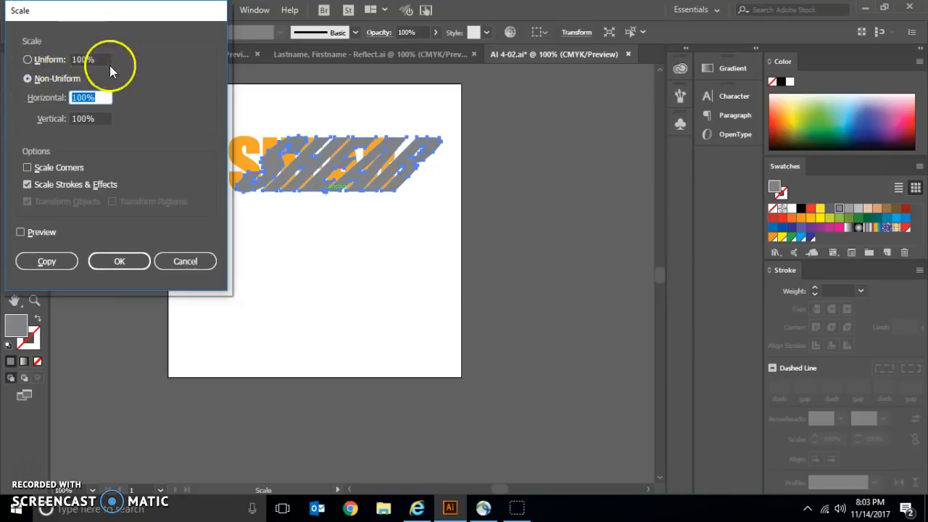
click(104, 117)
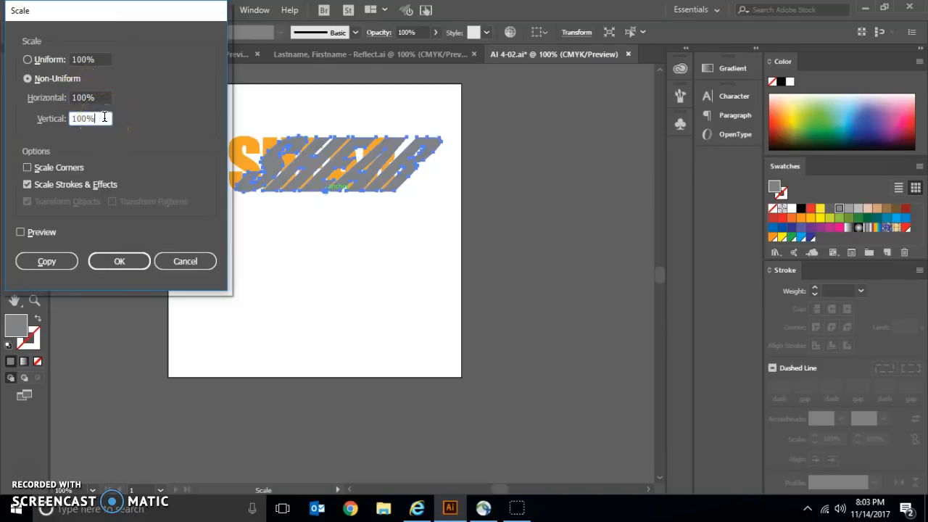
key(BackSpace)
key(BackSpace)
key(BackSpace)
key(BackSpace)
text(50)
click(112, 260)
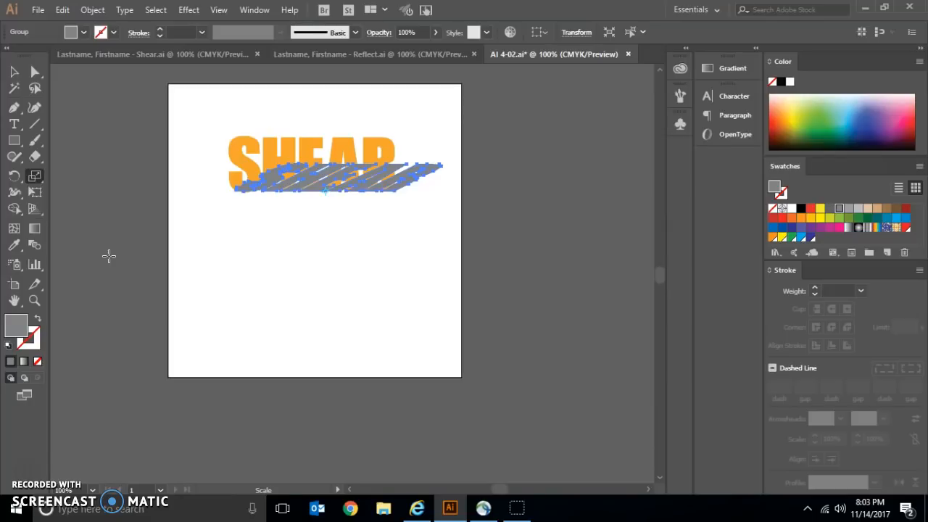
- Send the gray shadow lettering to the back, behind the orange SHEAR text
click(93, 11)
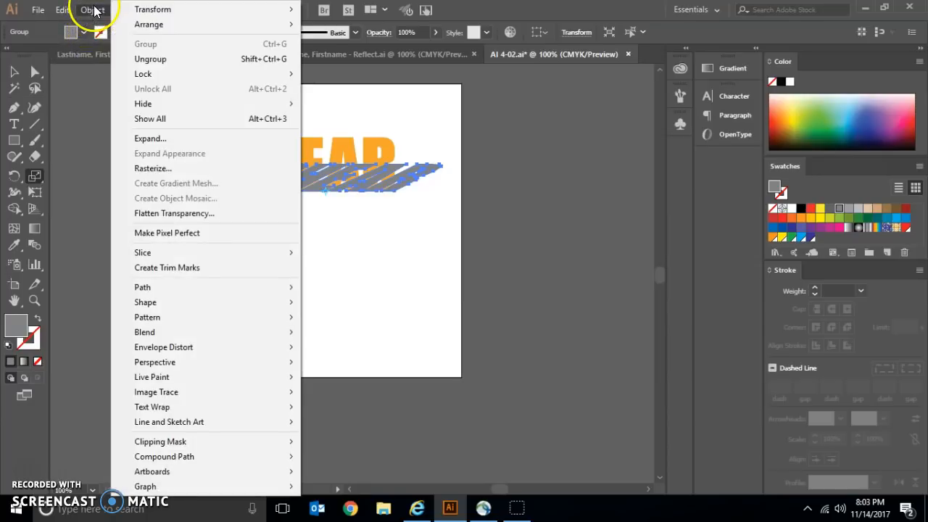
mouse_move(125, 26)
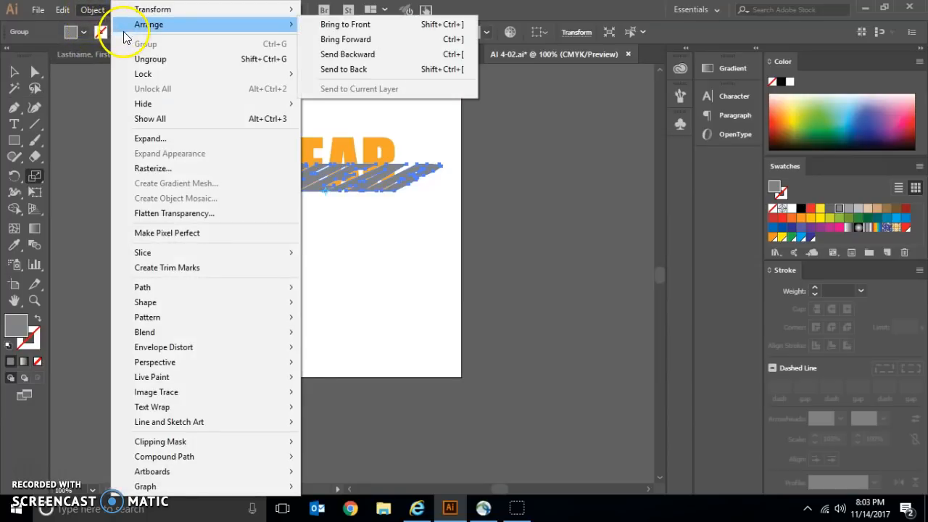
click(363, 69)
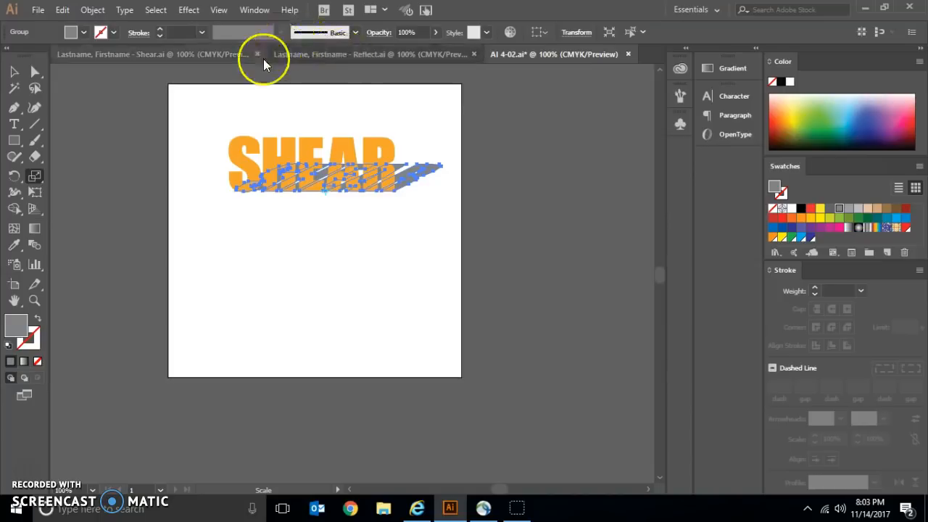
- Add a black stroke to the orange SHEAR lettering, then deselect it
click(13, 72)
click(13, 72)
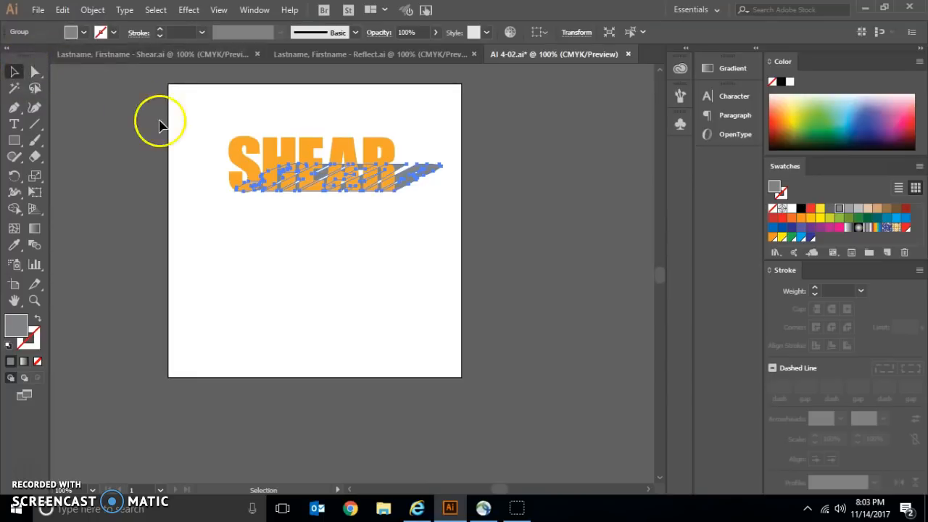
click(235, 161)
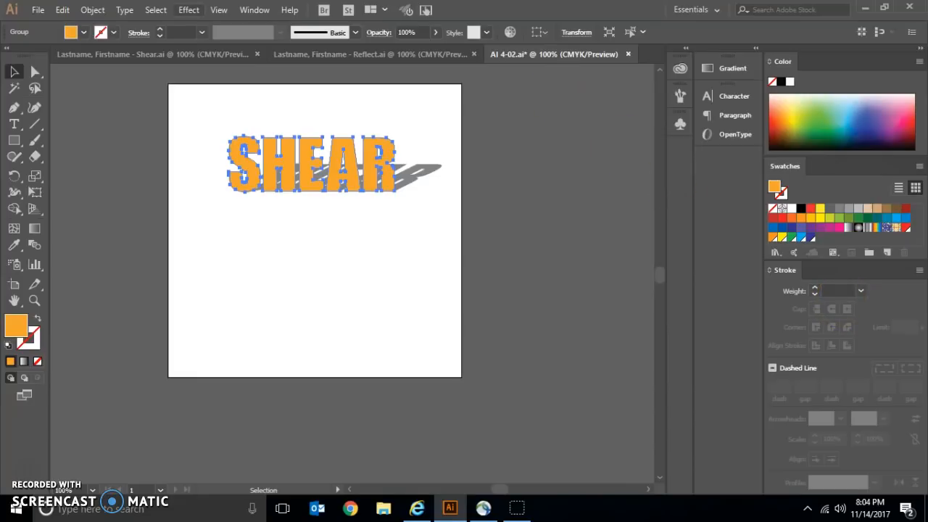
click(113, 33)
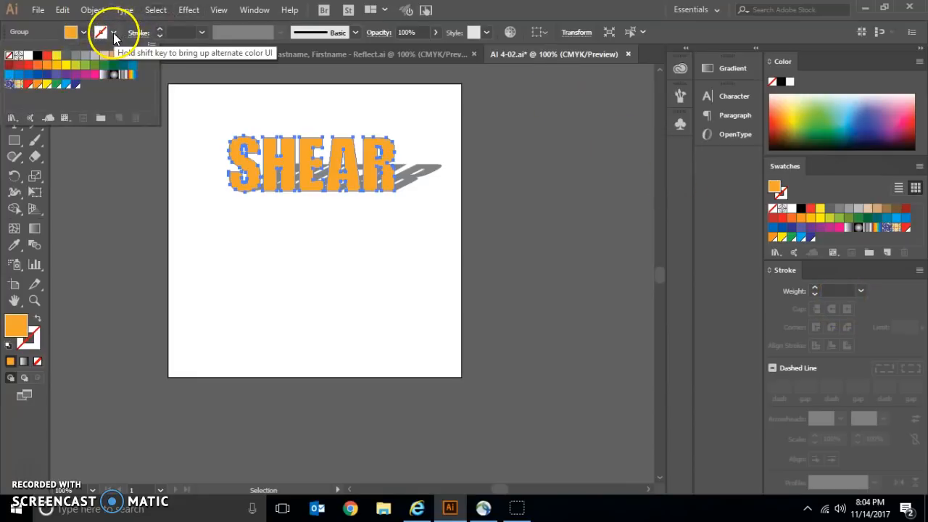
click(38, 56)
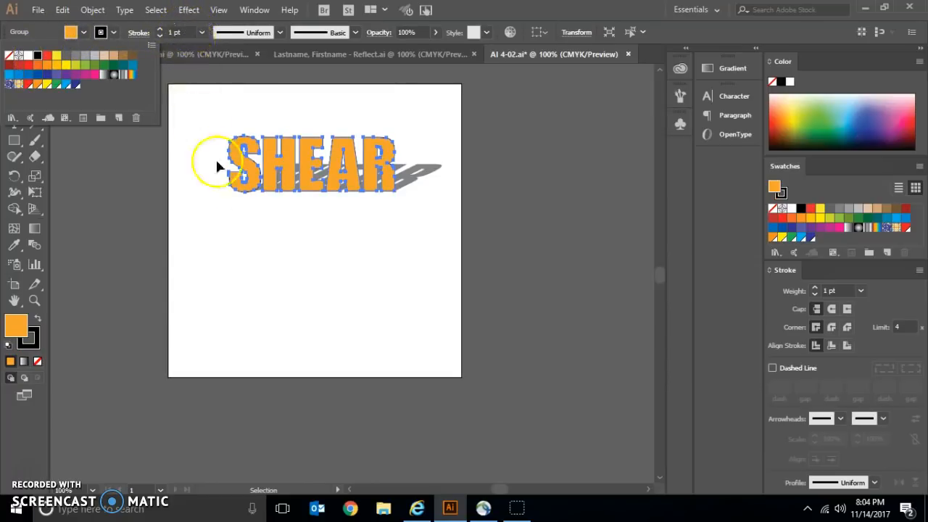
click(242, 256)
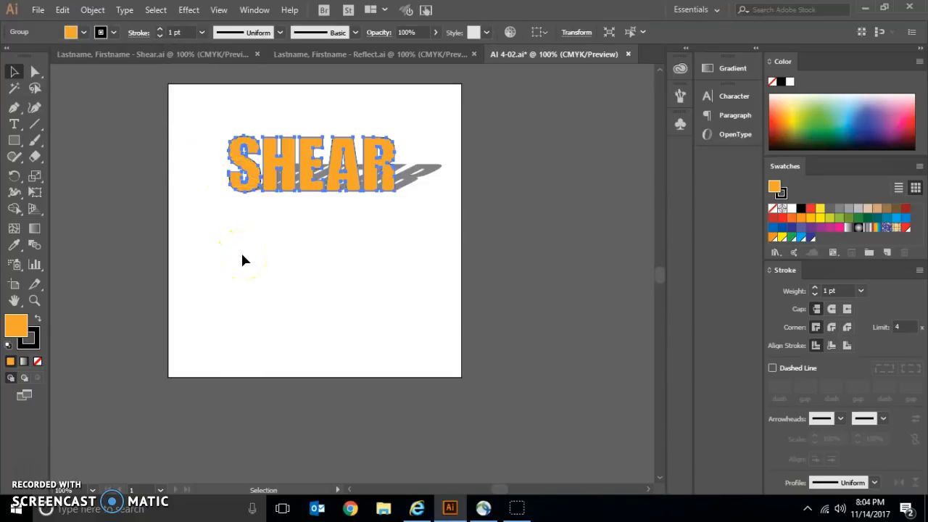
click(214, 241)
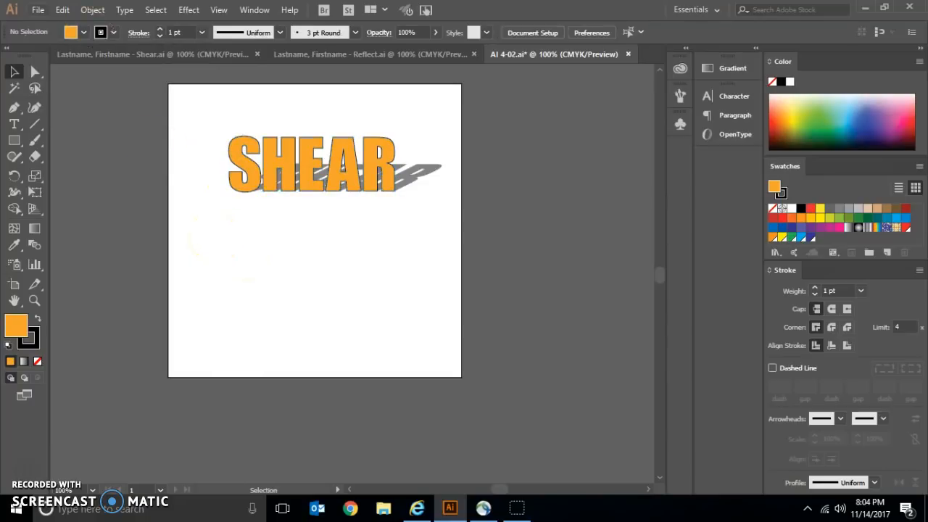
click(38, 11)
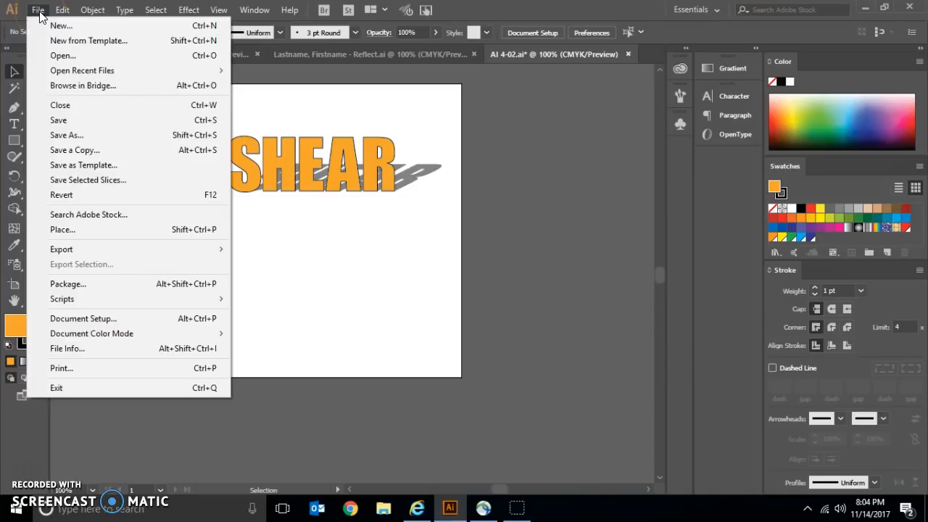
click(91, 138)
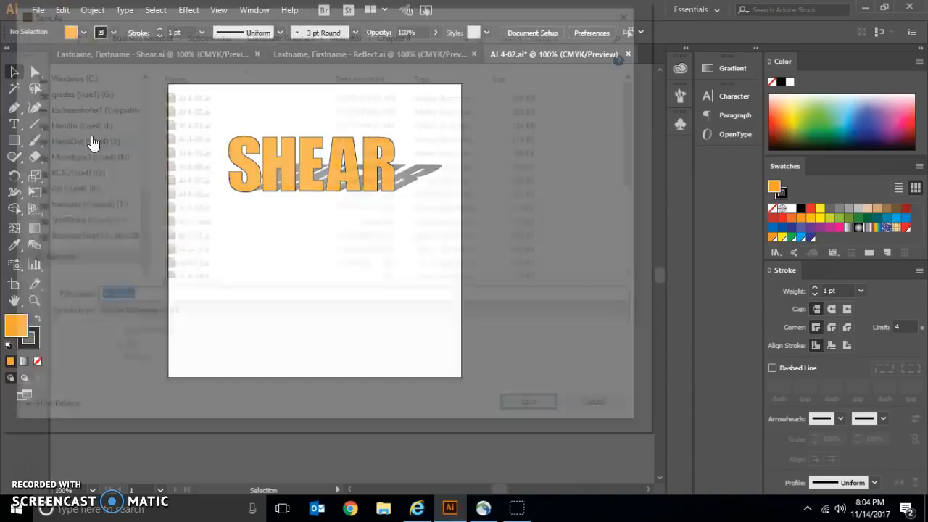
text(Lastname, Fistname)
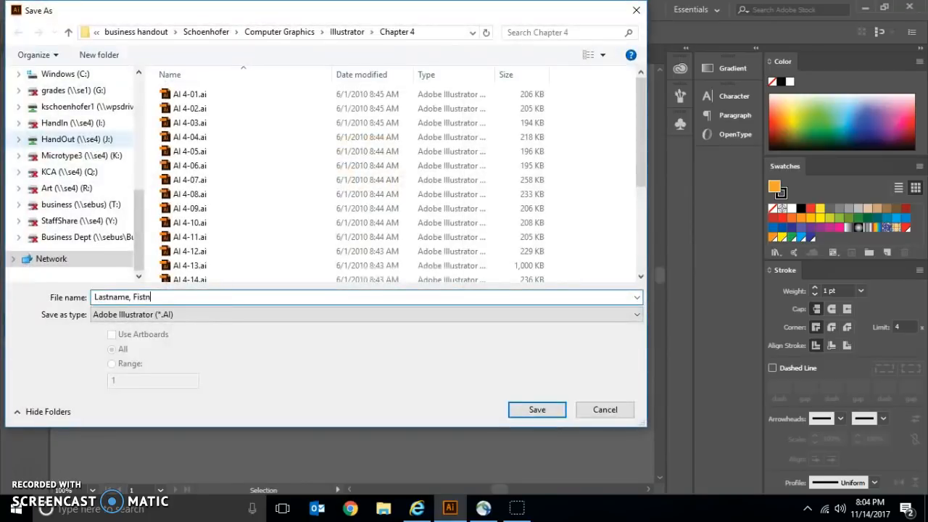
text( - Shear)
click(618, 412)
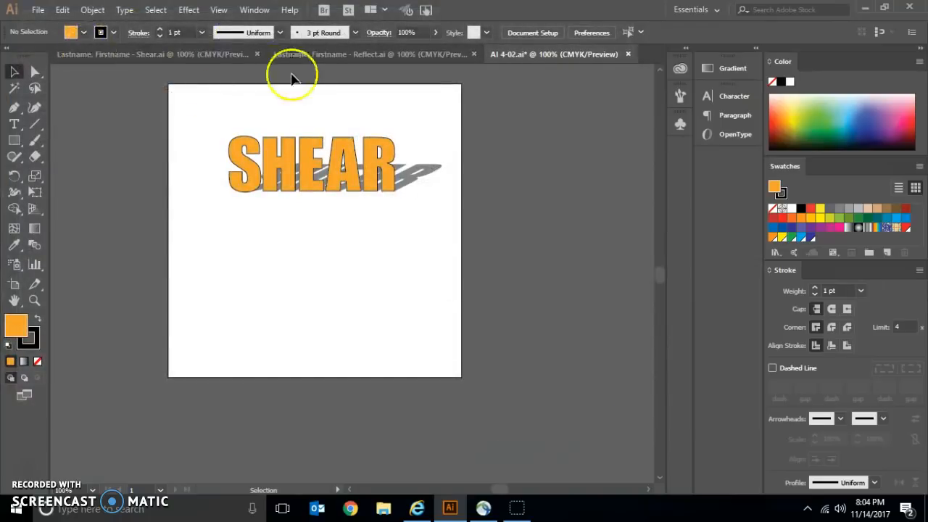
- View the finished Reflect document as a reference and open AI 4-03.ai from the Chapter 4 folder
click(319, 59)
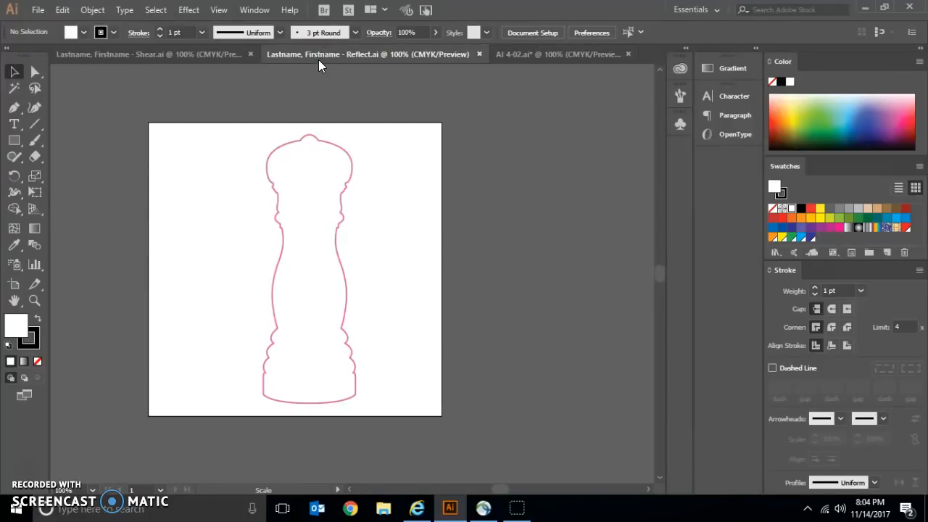
click(36, 10)
click(51, 61)
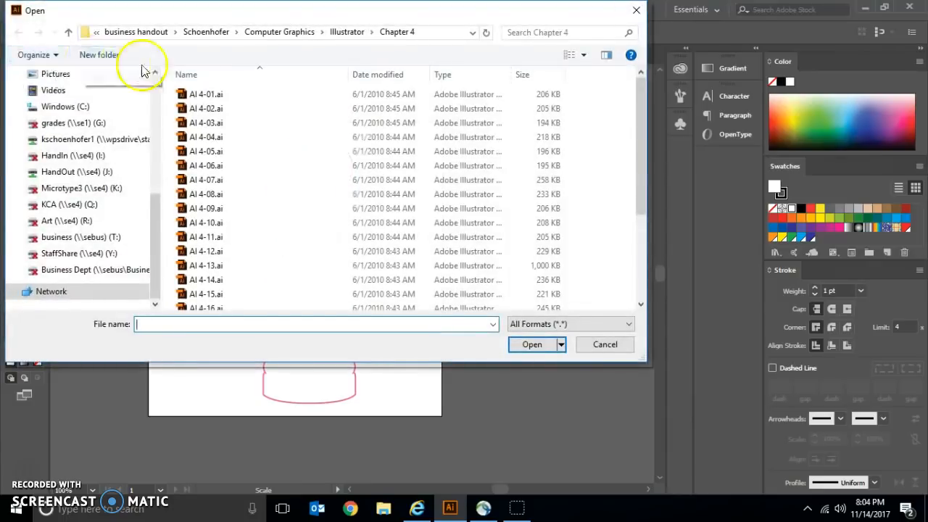
click(208, 124)
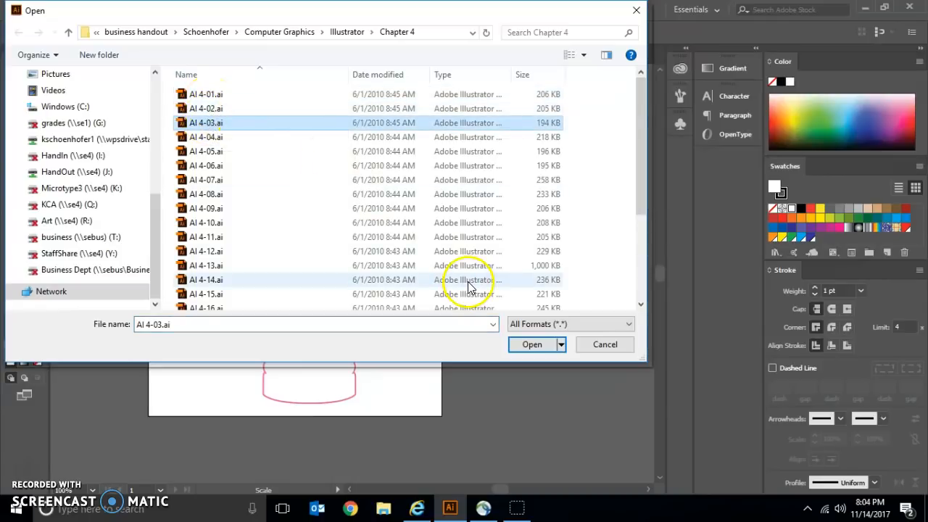
click(531, 345)
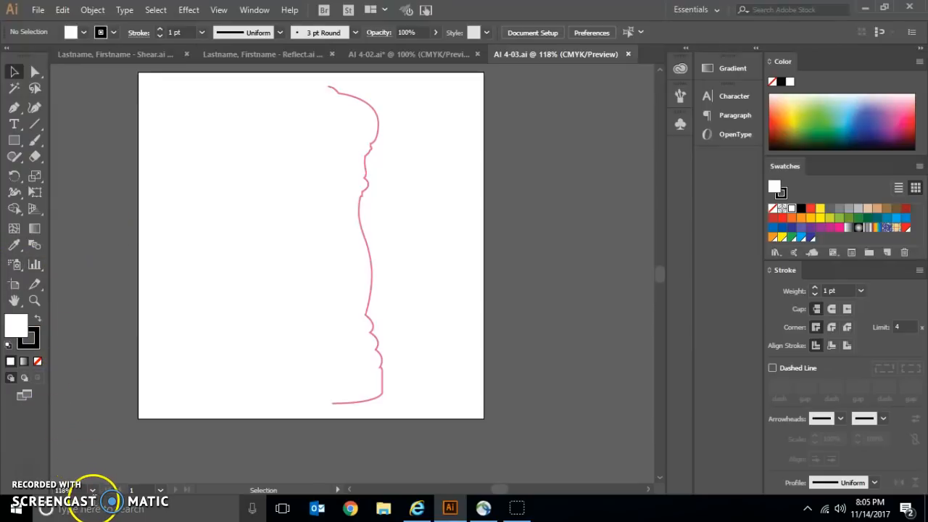
- Reflect a copy of the pink half outline across the vertical axis, using its top end anchor as the origin
click(35, 301)
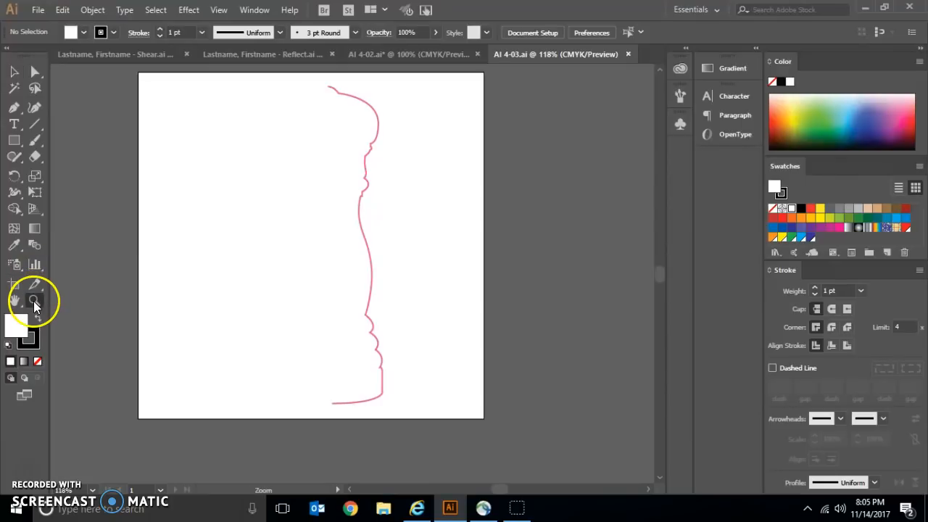
click(338, 97)
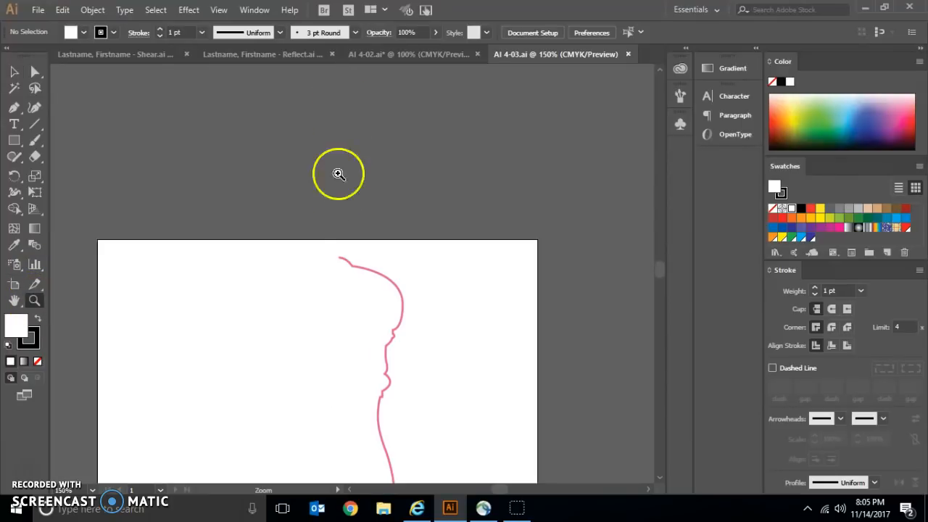
click(333, 259)
click(361, 283)
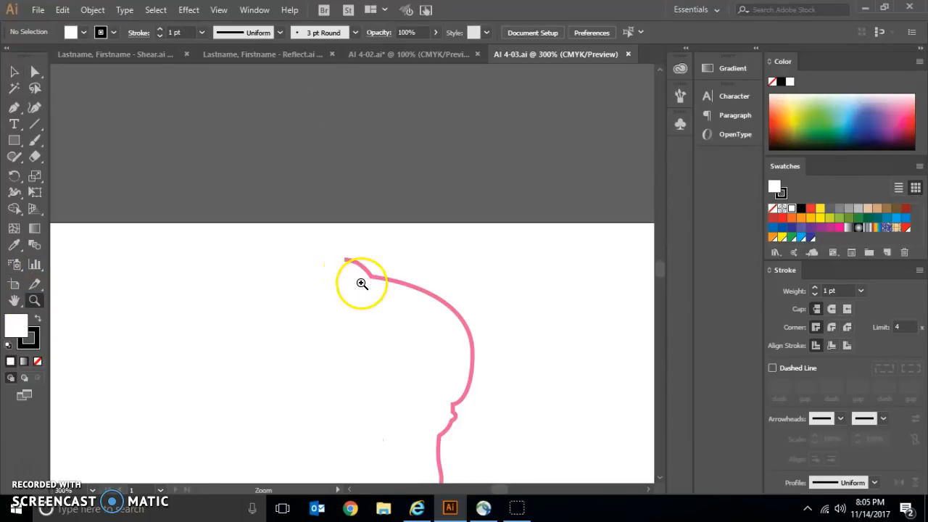
click(13, 72)
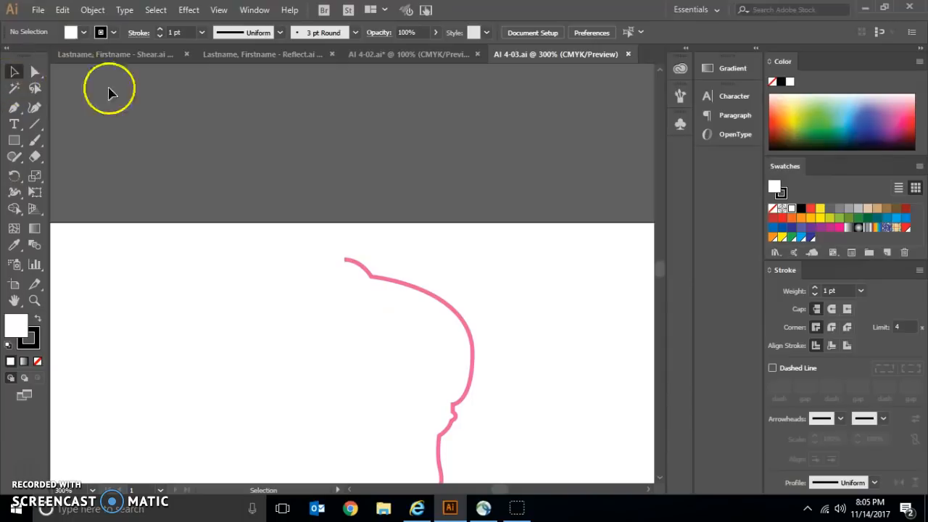
click(367, 270)
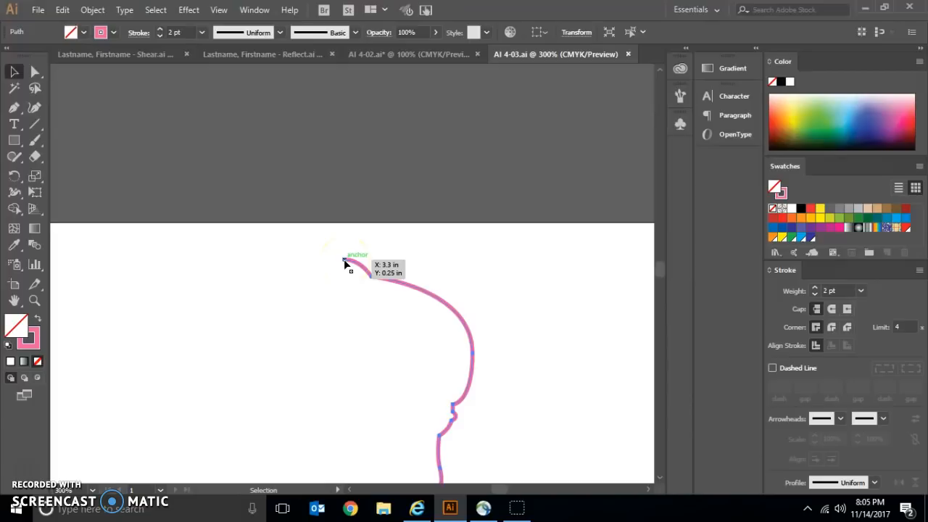
click(13, 182)
click(46, 191)
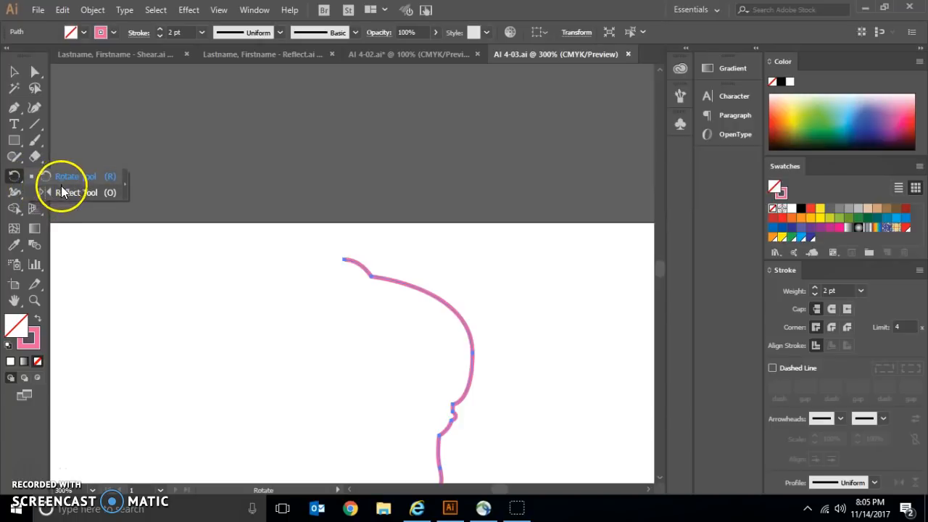
click(61, 187)
click(260, 259)
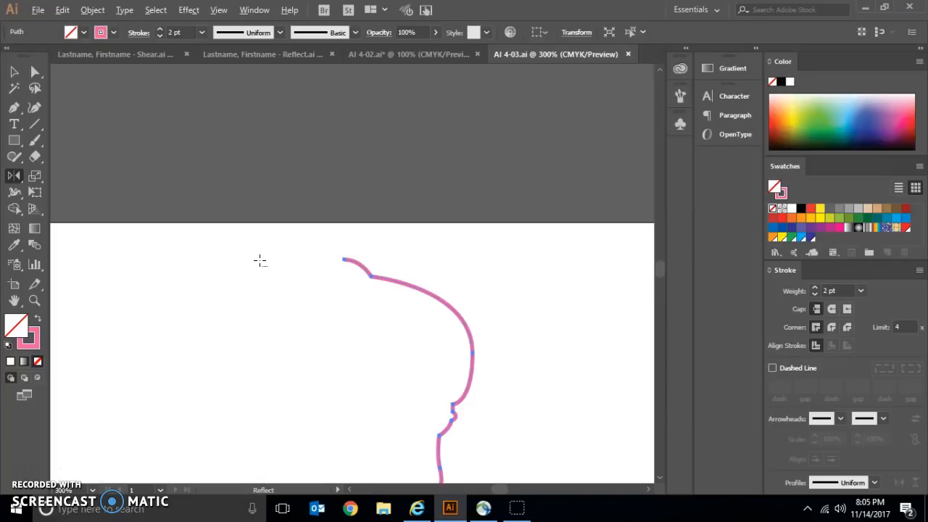
alt+click(344, 259)
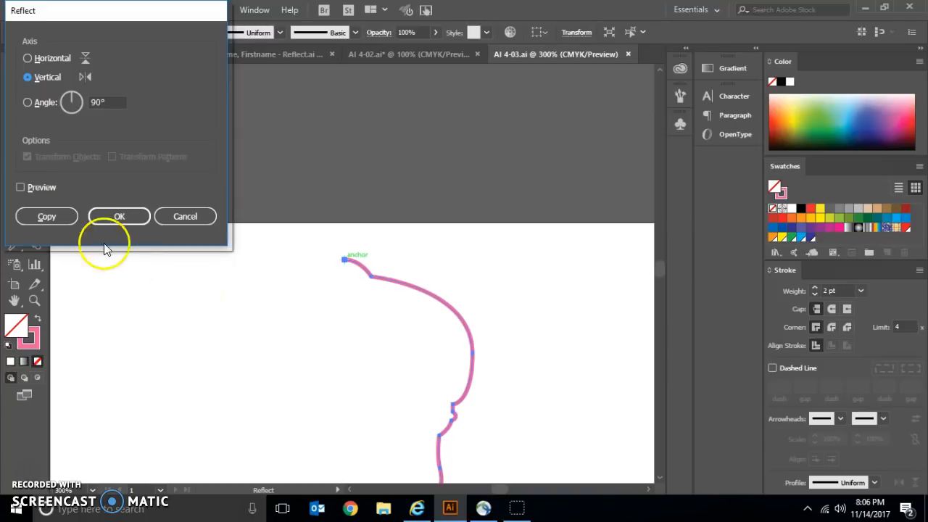
click(46, 216)
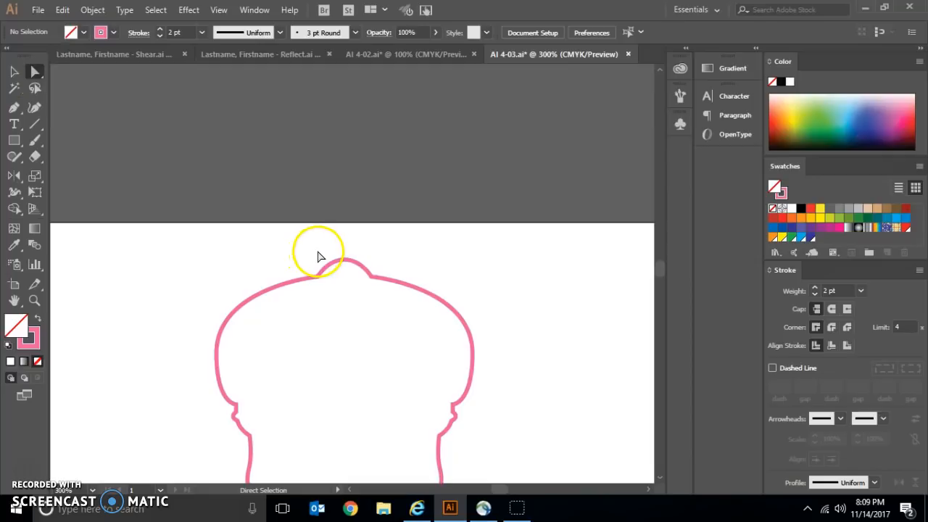
- Average the two overlapping end anchors at the top of the pink outline on both axes and join them
drag(321, 254, 370, 274)
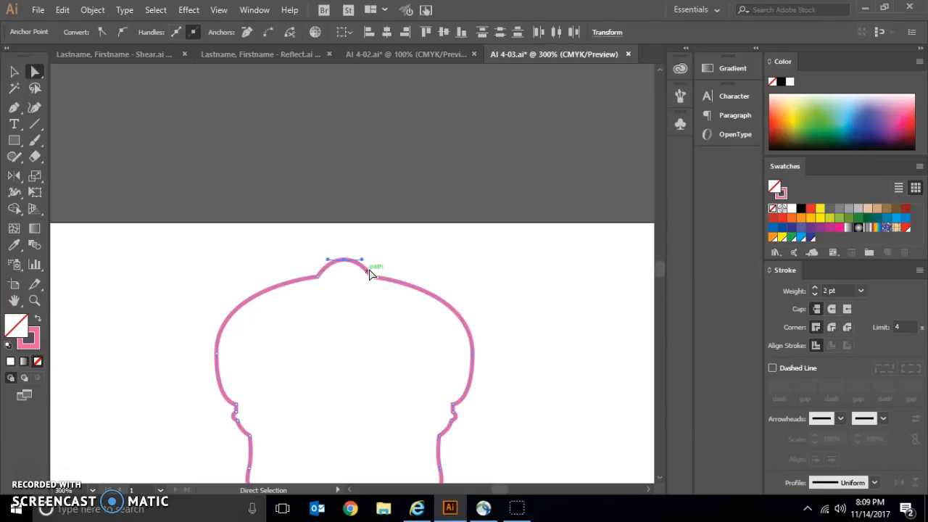
click(93, 10)
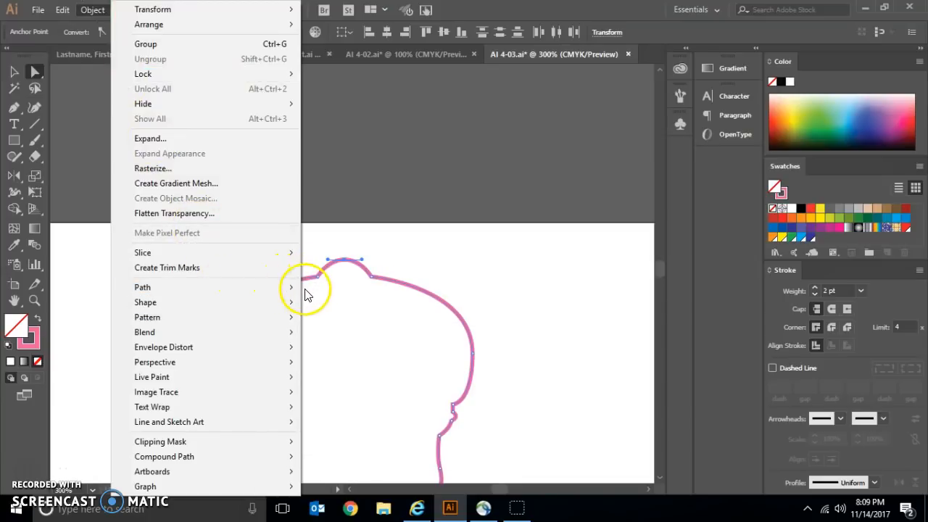
mouse_move(296, 289)
click(327, 299)
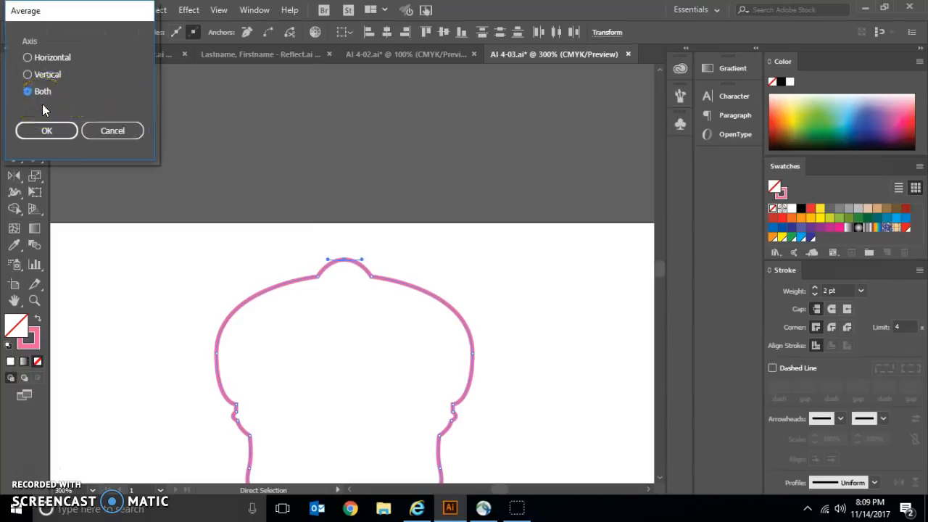
click(45, 130)
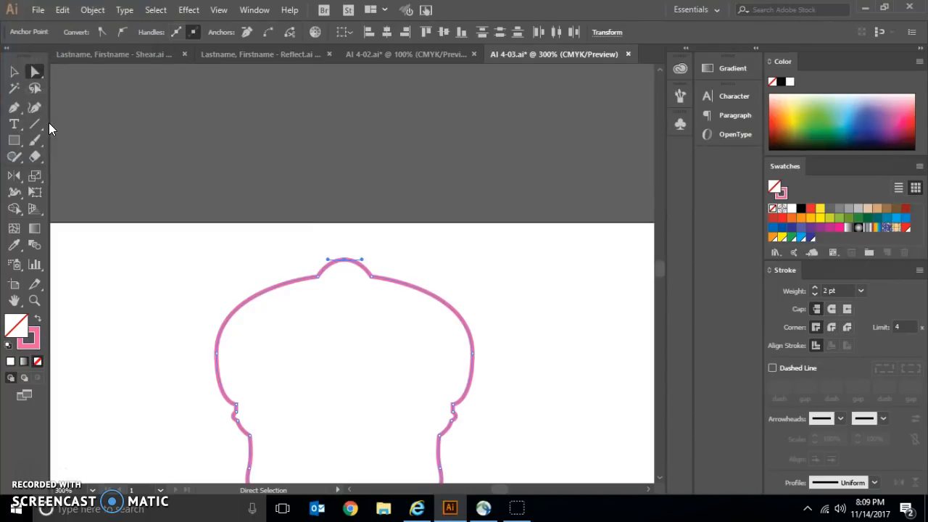
click(89, 12)
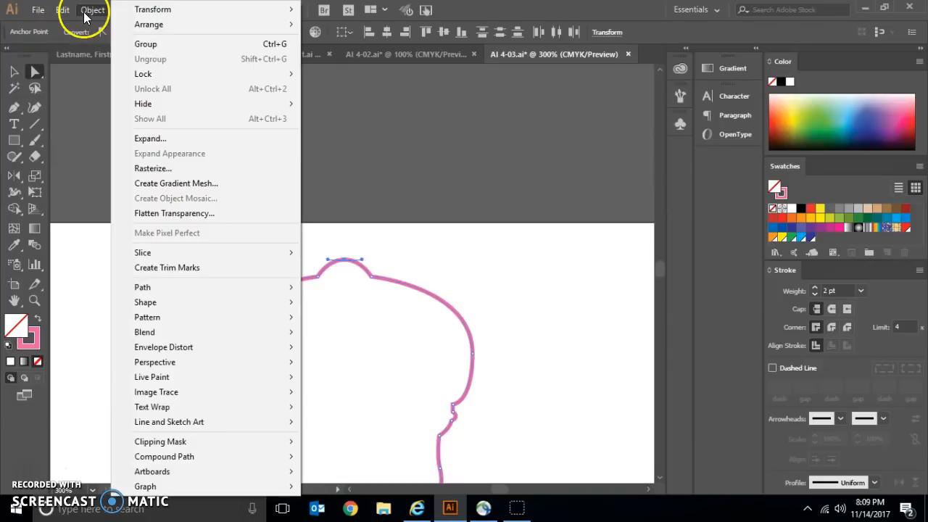
mouse_move(165, 289)
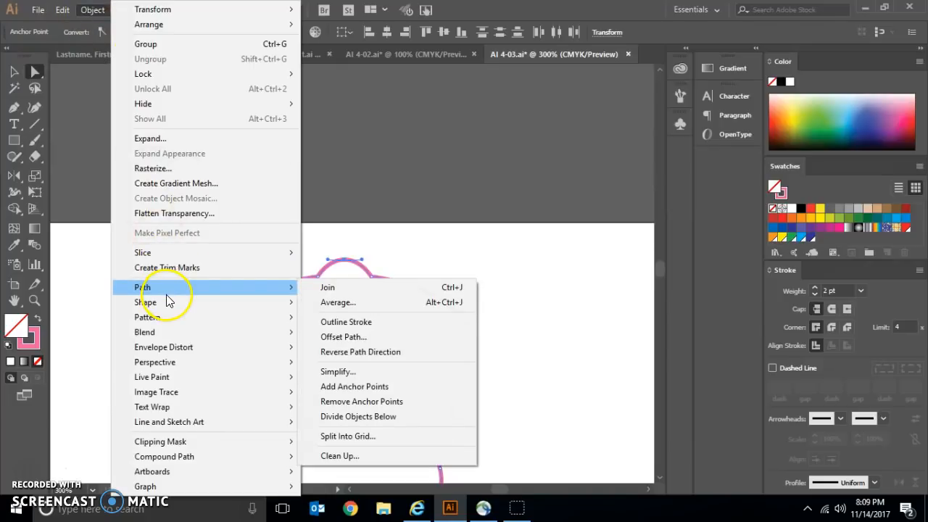
click(330, 288)
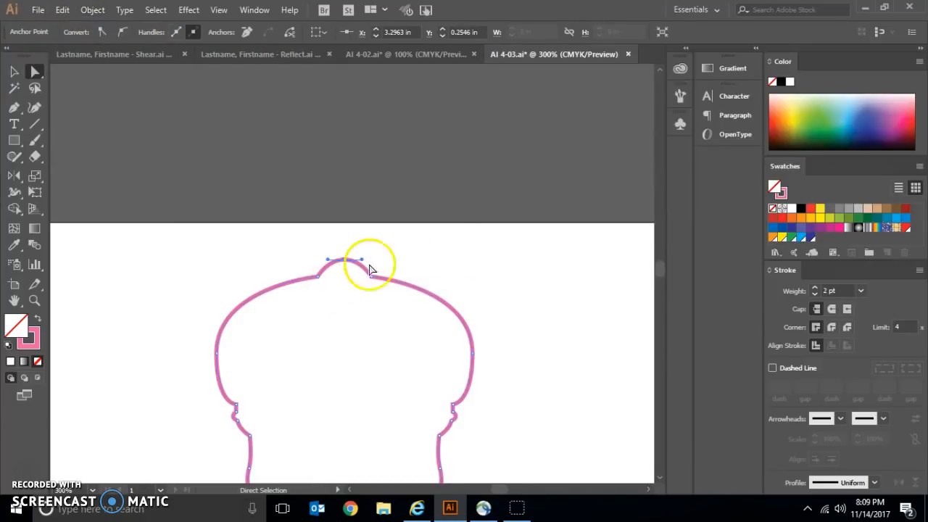
- Average the two open end anchors at the base of the pink outline on both axes
mouse_move(659, 266)
mouse_down()
mouse_move(658, 290)
mouse_move(660, 265)
mouse_move(659, 274)
mouse_up()
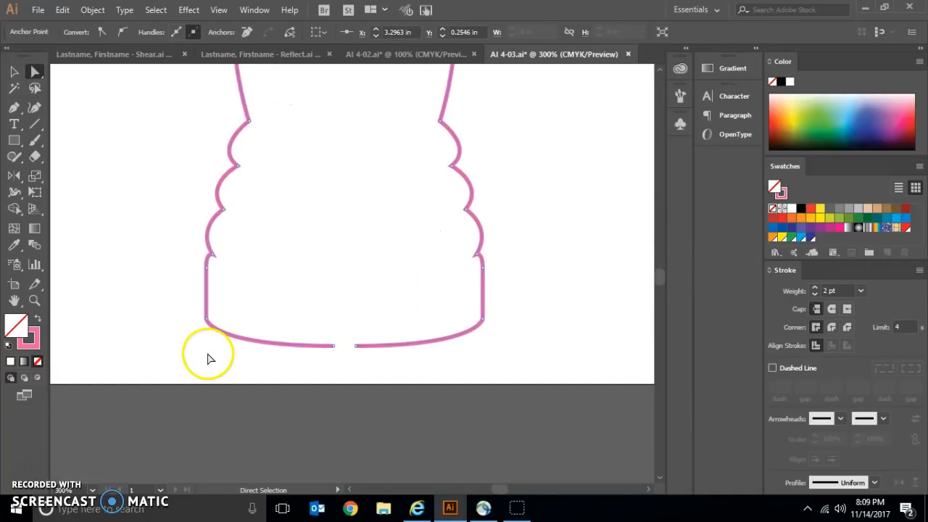
drag(314, 330, 373, 367)
click(92, 9)
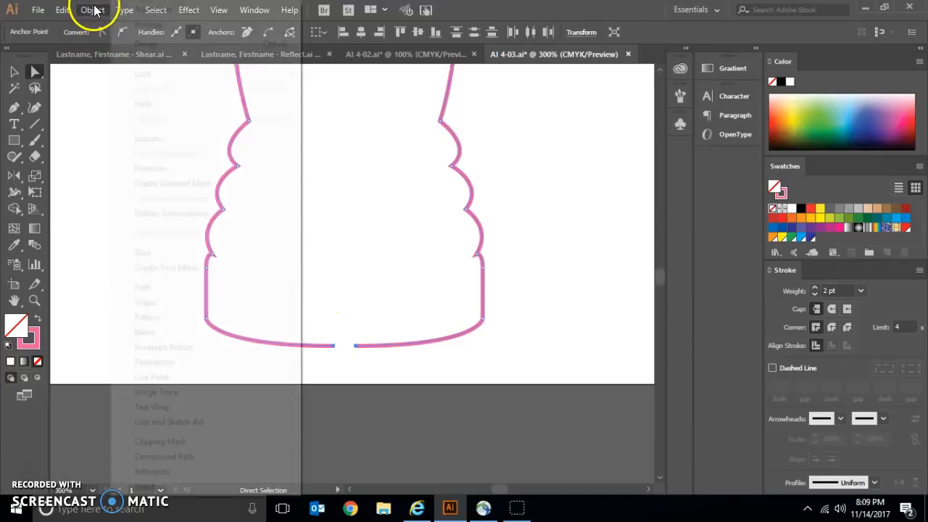
mouse_move(240, 286)
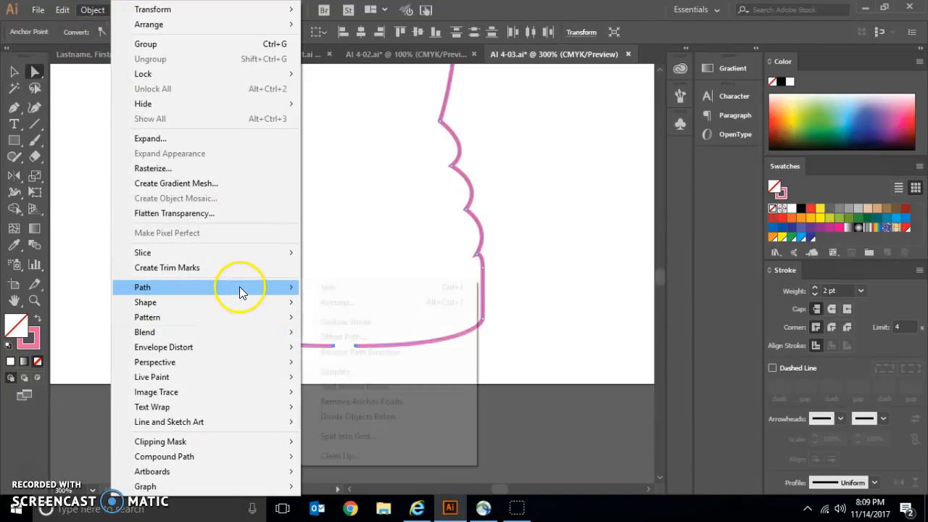
click(374, 302)
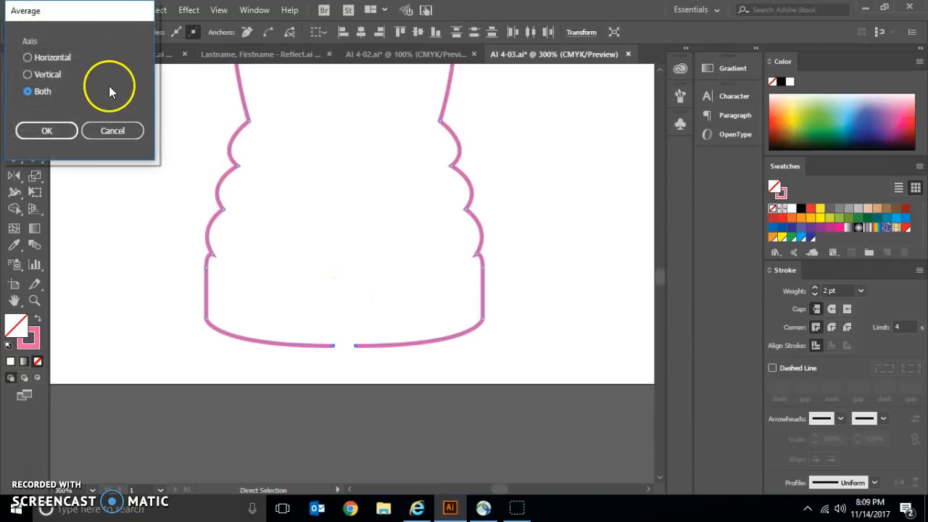
click(69, 130)
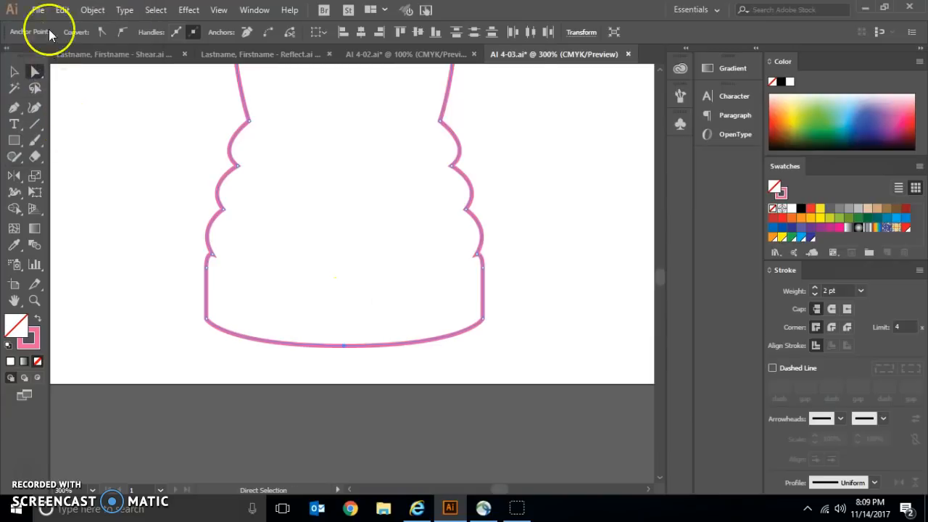
- Join the two averaged end anchors at the base of the pink outline to close the shape
click(92, 10)
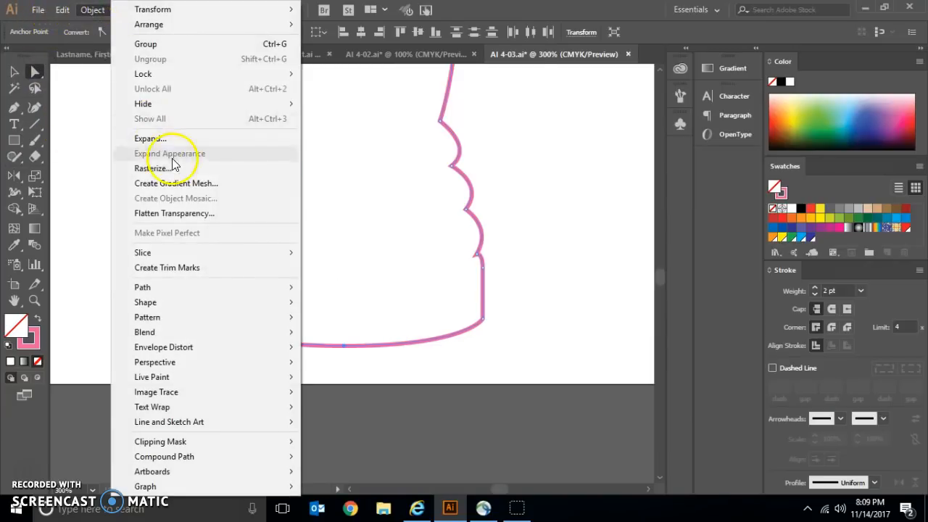
mouse_move(192, 287)
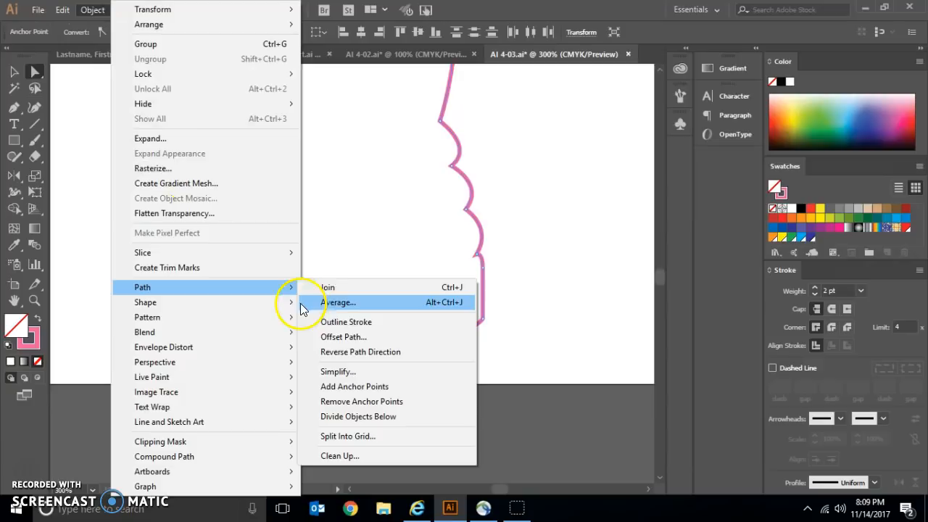
click(335, 290)
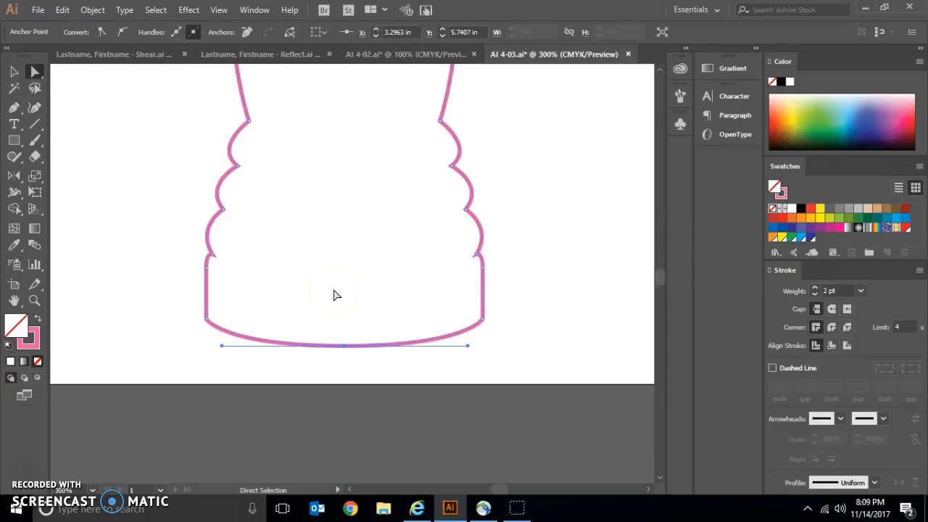
- Deselect the closed outline and start saving the document under a new name
click(92, 490)
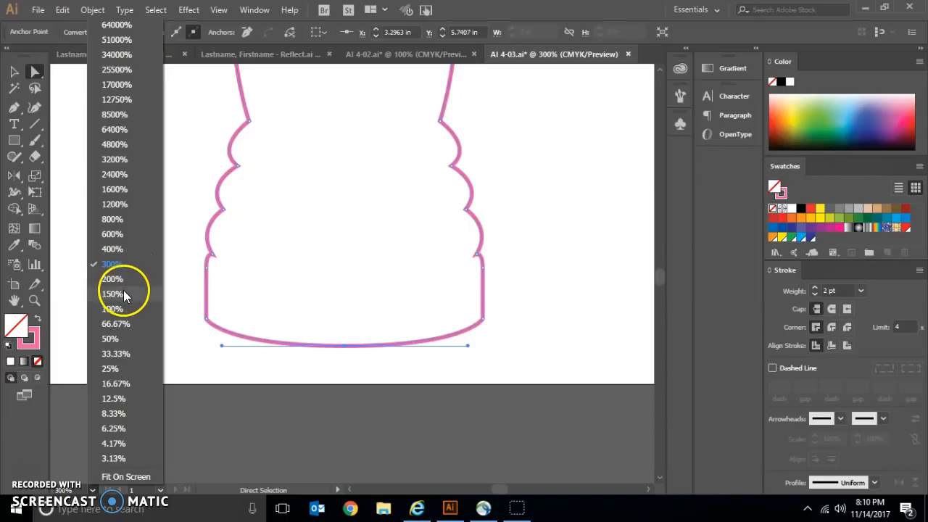
click(120, 308)
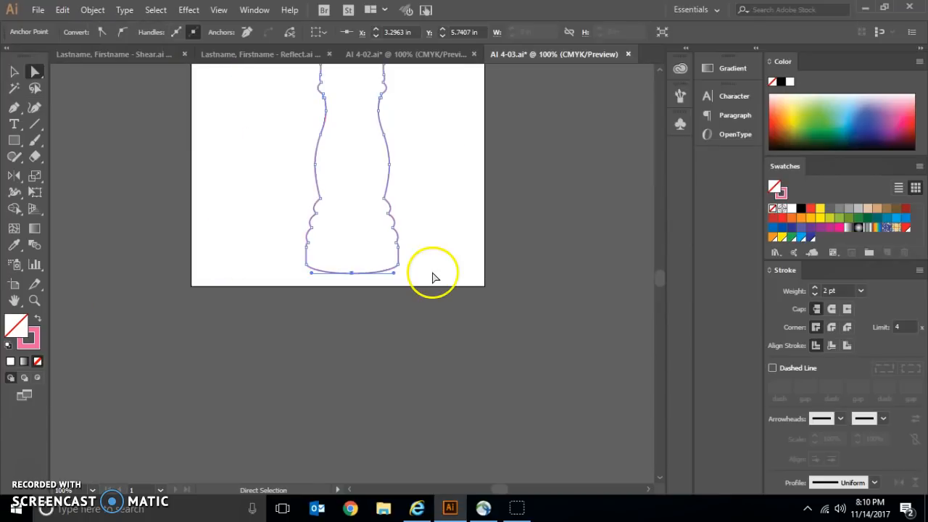
click(17, 303)
drag(261, 222, 290, 346)
click(15, 74)
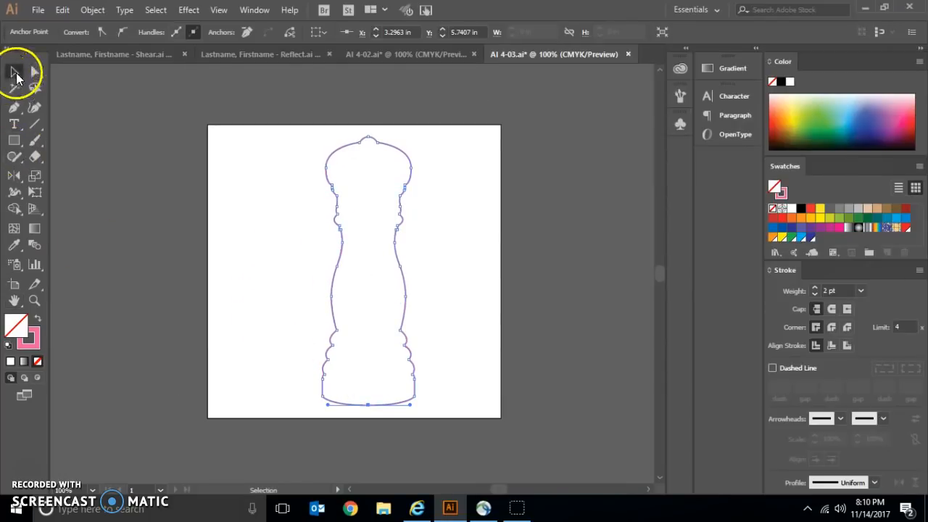
click(237, 198)
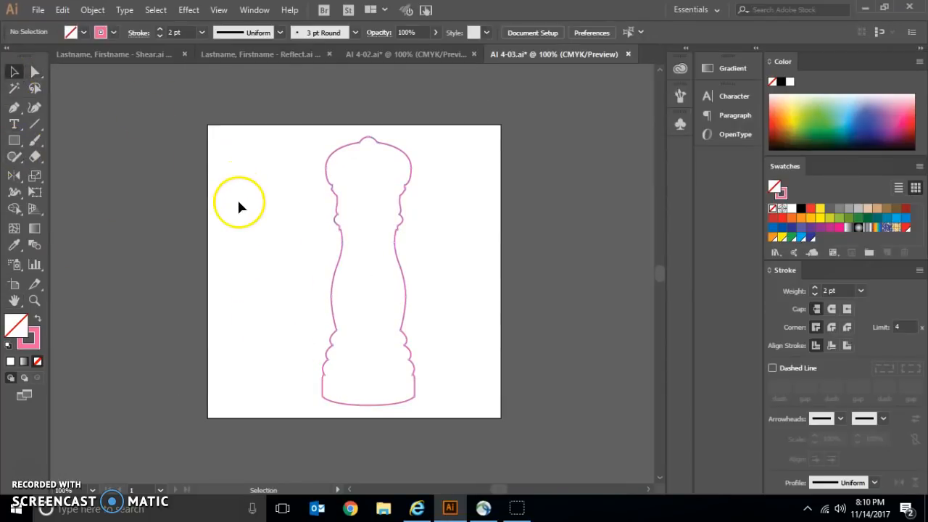
click(38, 10)
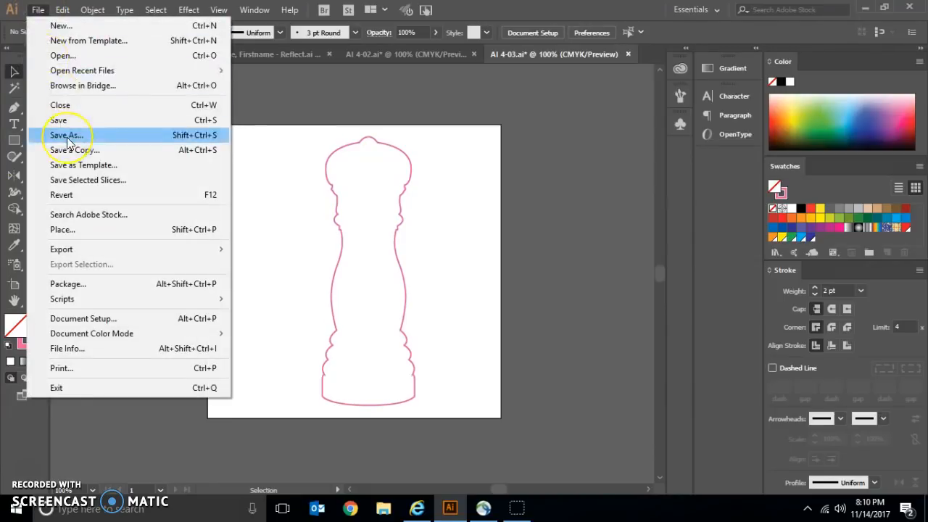
click(68, 136)
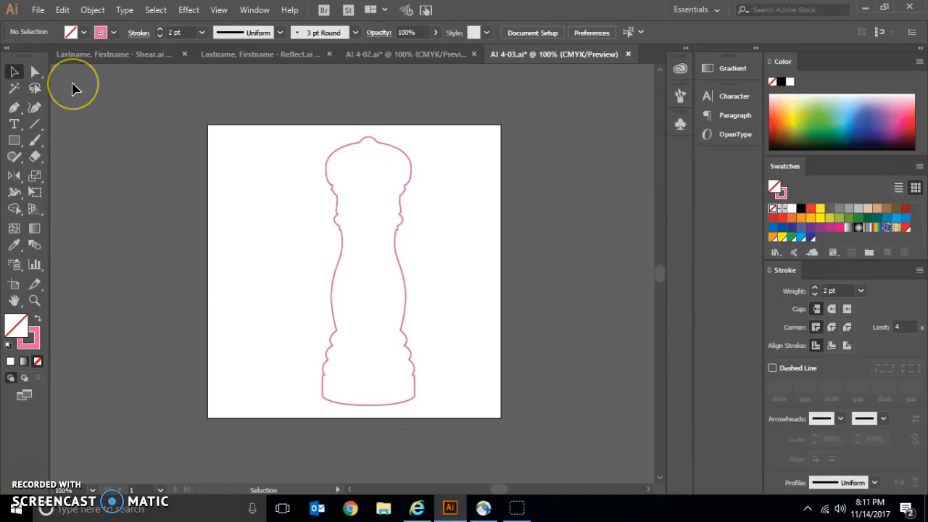
- Bring up the finished Reflect document and open AI 4-04.ai from the Chapter 4 folder
click(264, 54)
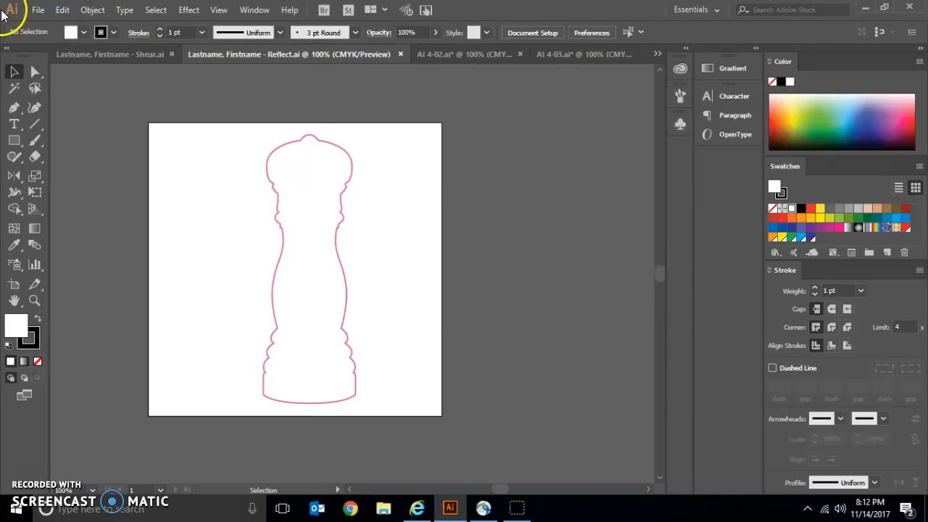
click(38, 10)
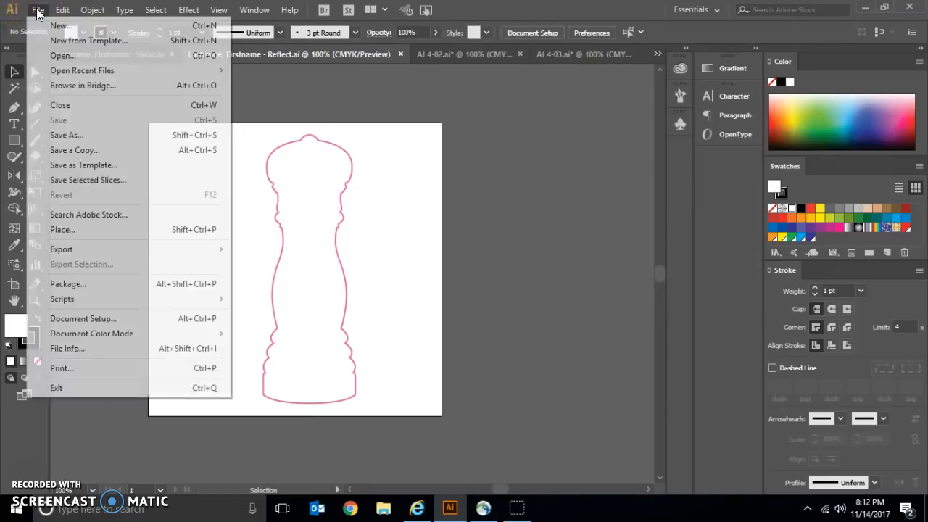
click(59, 54)
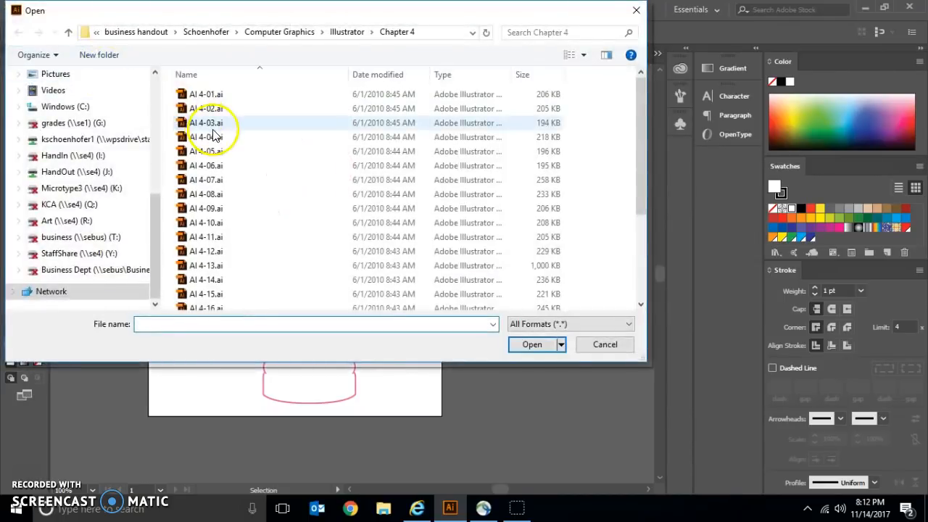
click(215, 136)
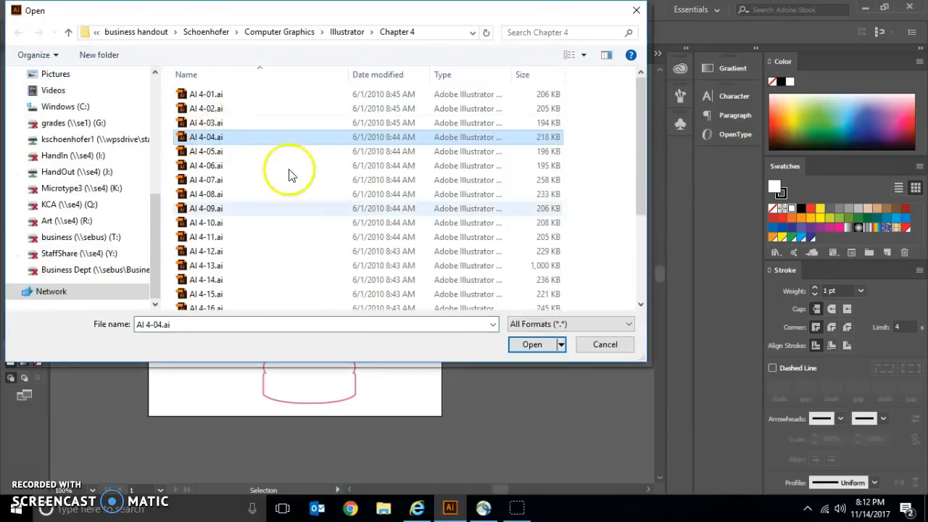
click(534, 346)
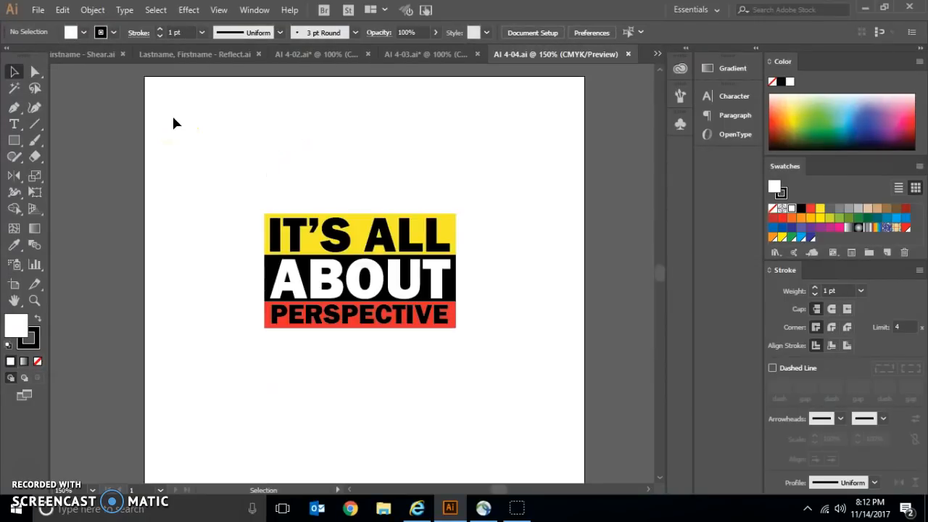
- Save the document to the personal H: drive as Lastname, Firstname - Distort, in Illustrator CC format with the default options
click(38, 11)
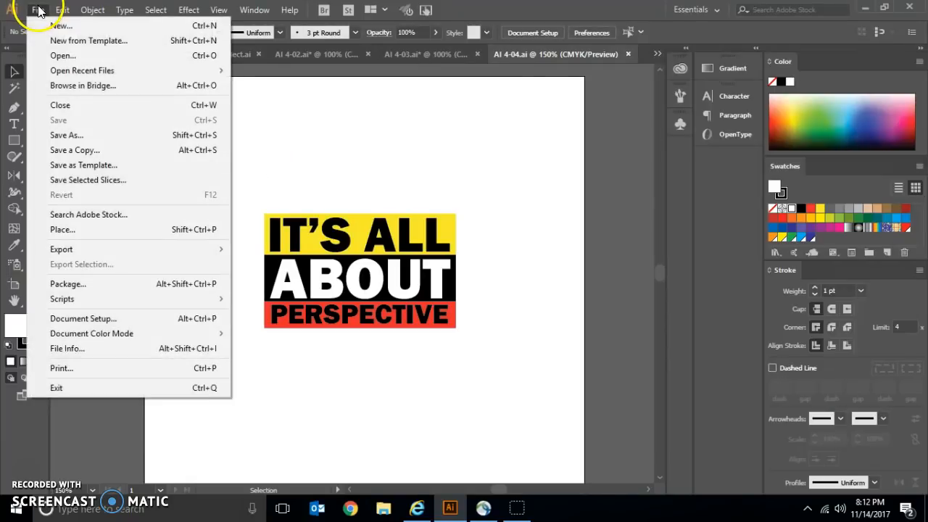
click(77, 134)
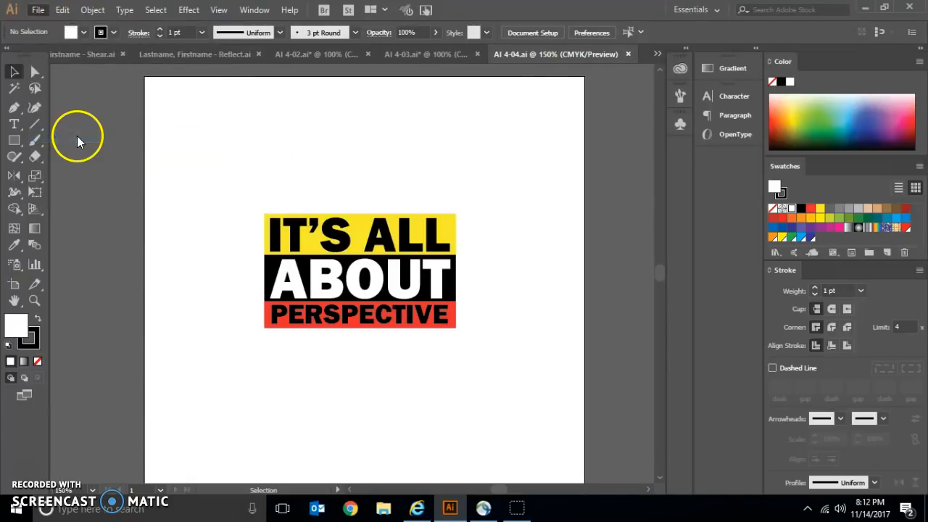
text(Lastn)
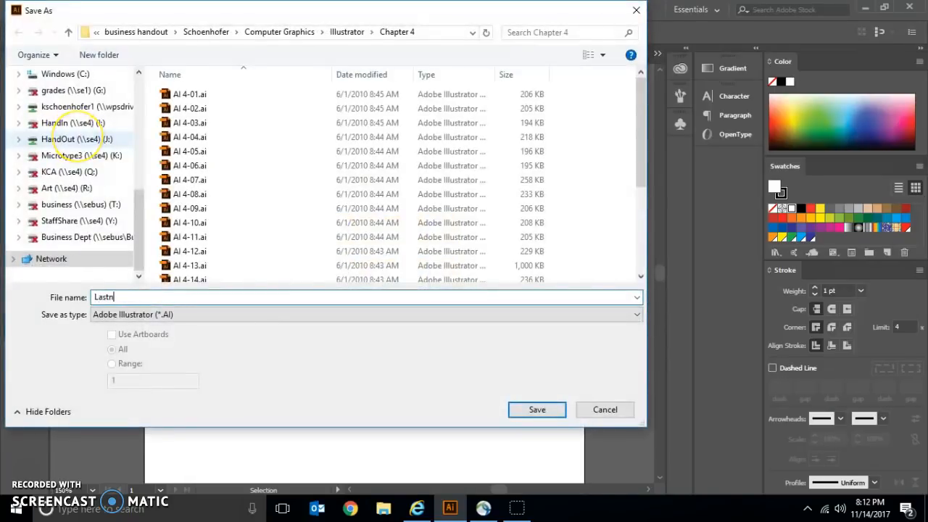
text(ame, Firstname)
text( - Dost)
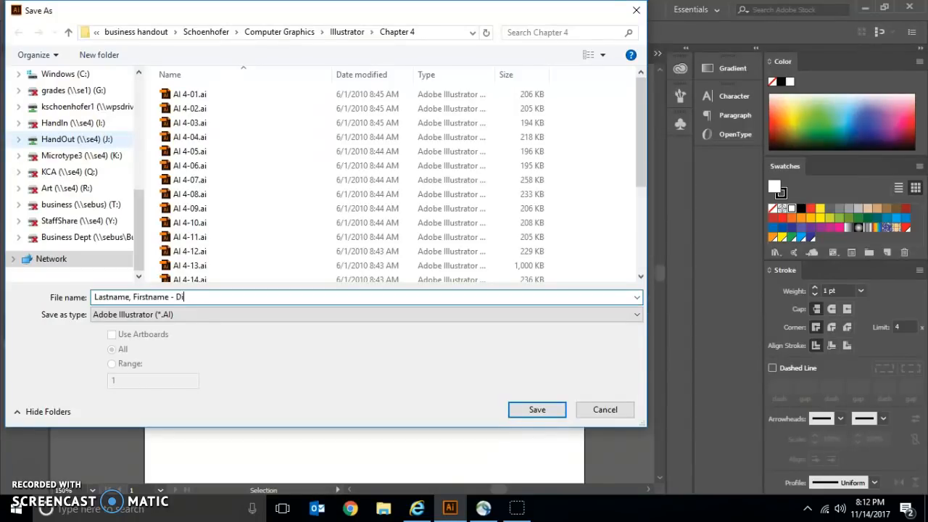
text(tort)
click(105, 107)
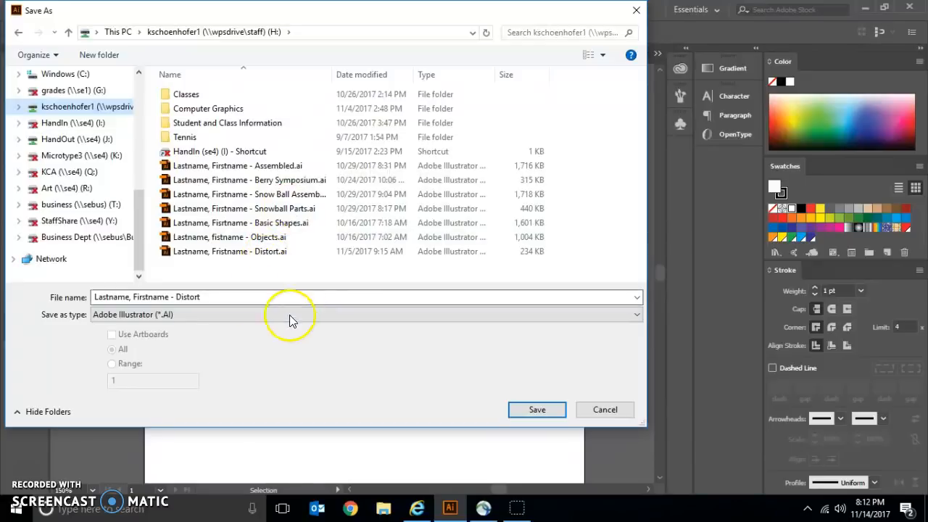
click(526, 416)
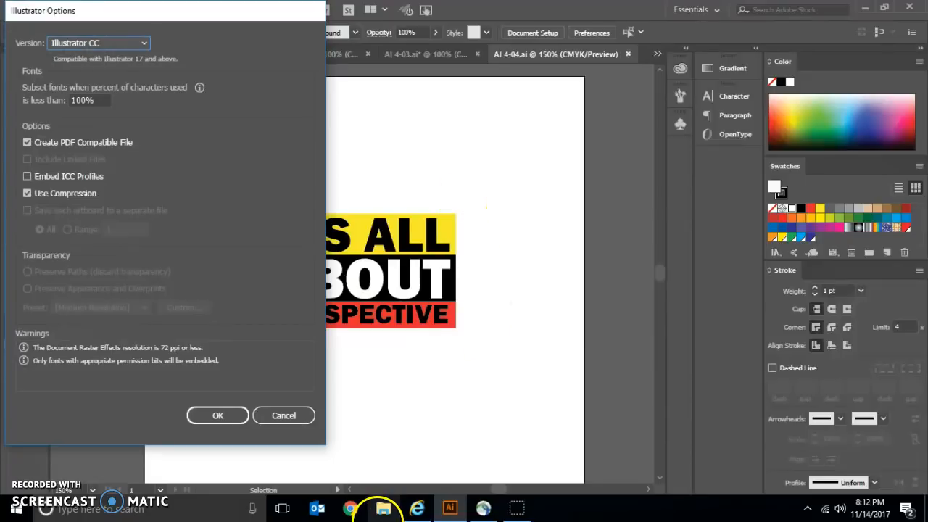
click(220, 415)
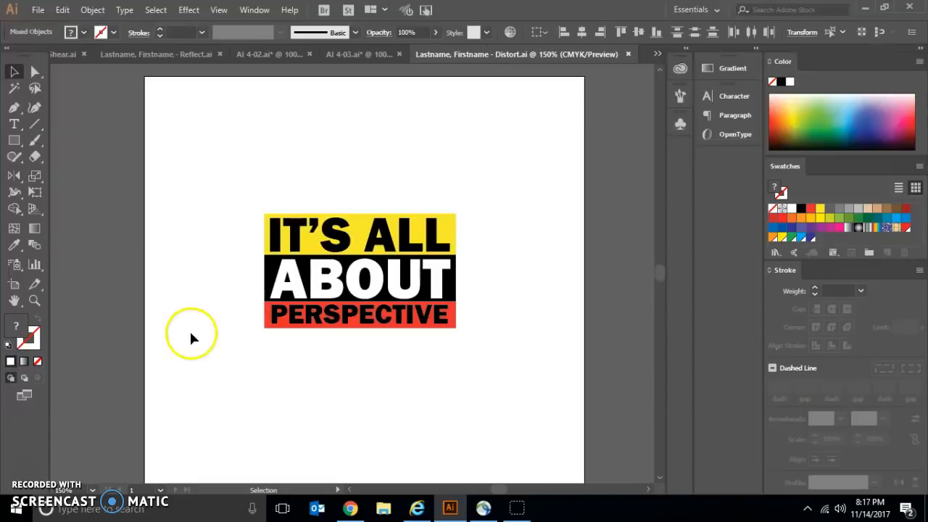
- Try enlarging the sign artwork from its upper-right corner with Free Transform, and undo the scaling
click(35, 193)
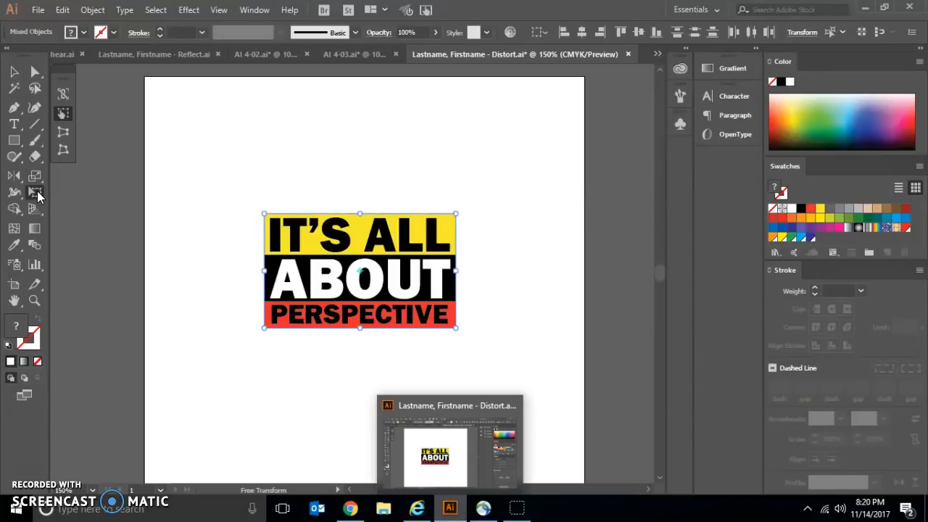
click(455, 213)
drag(455, 213, 474, 200)
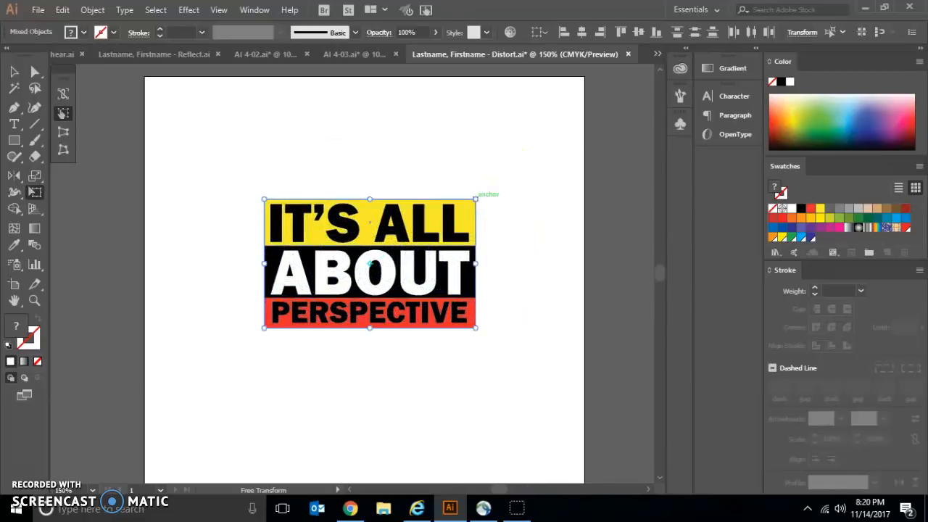
click(62, 10)
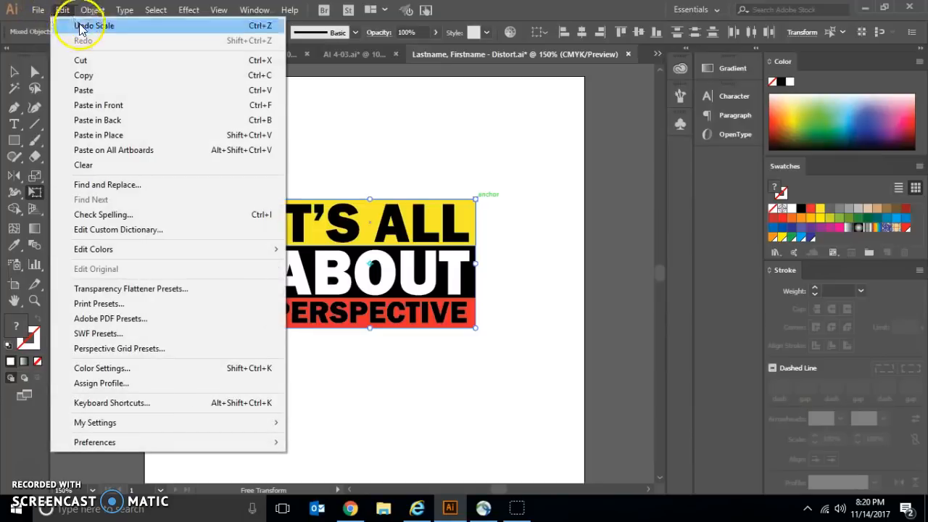
click(80, 25)
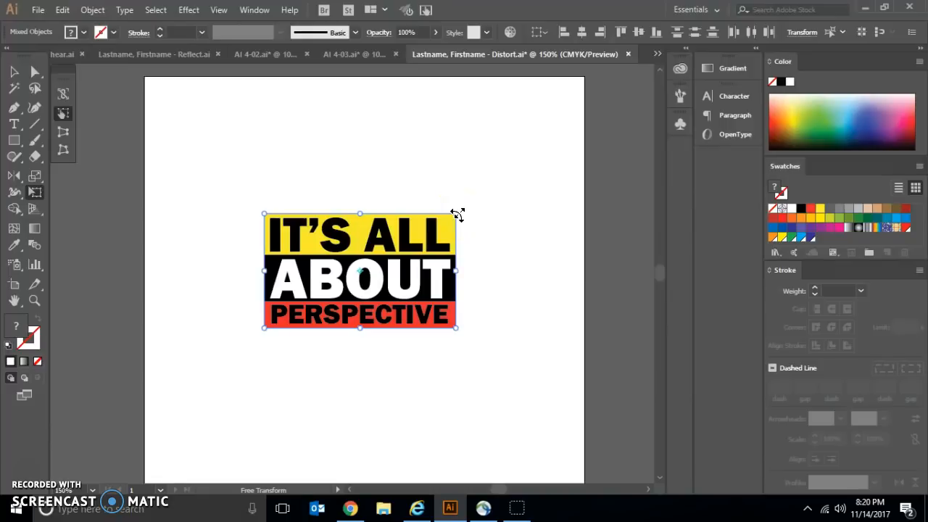
- Try distorting only the artwork's upper-right corner outward with Free Transform, and undo the distortion
drag(458, 211, 482, 204)
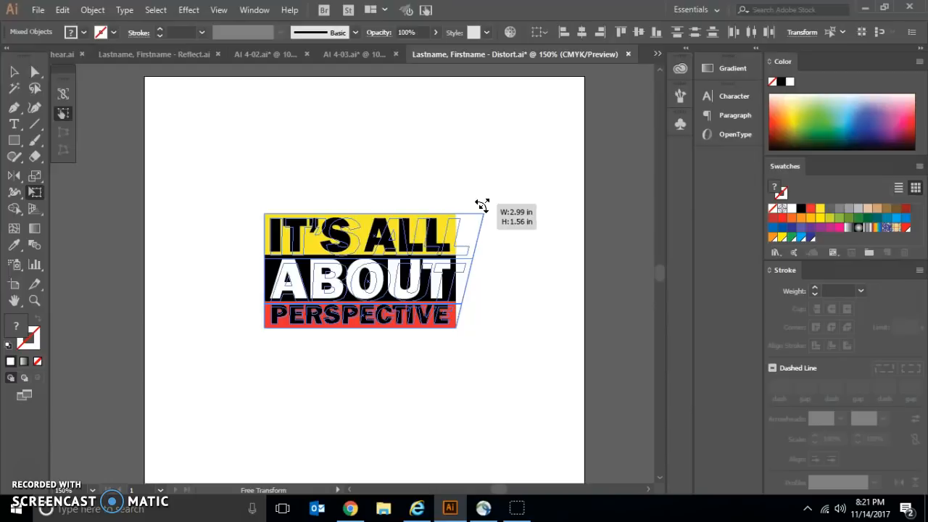
drag(482, 205, 502, 209)
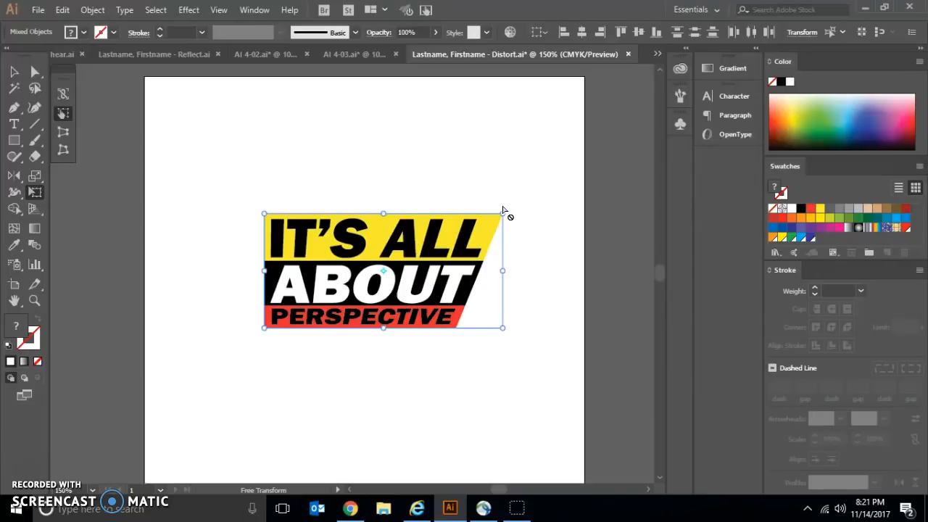
click(69, 11)
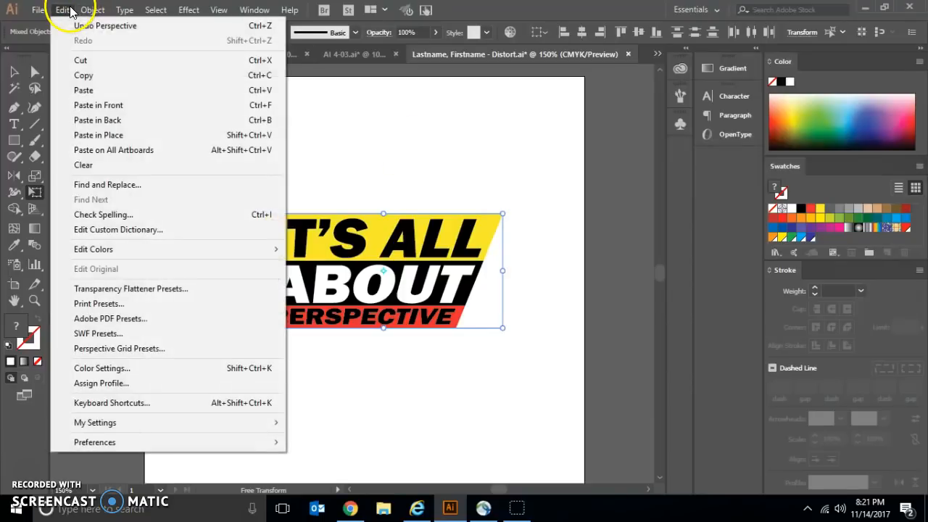
click(76, 26)
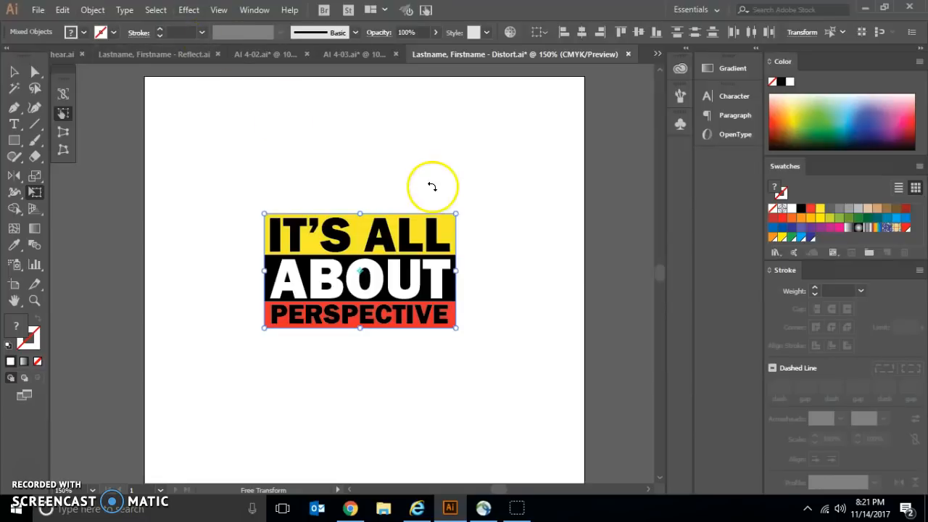
- Distort the artwork in perspective, widening its top edge symmetrically and stretching its left side vertically, to about 4.26 by 2.54 in overall
drag(454, 213, 461, 211)
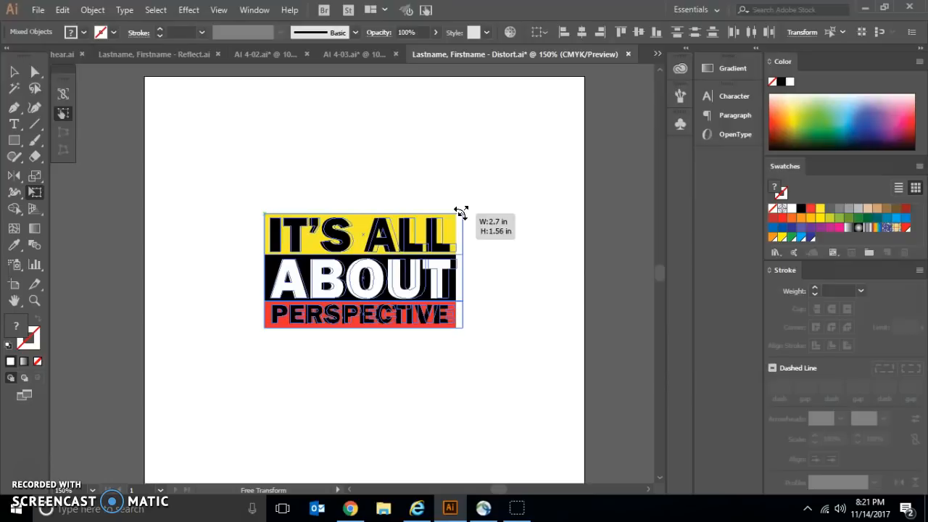
drag(461, 211, 515, 215)
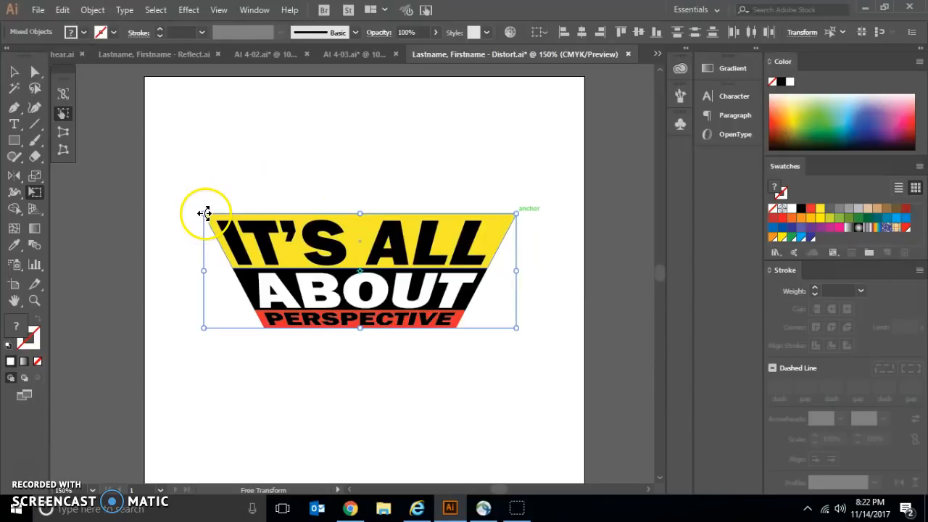
drag(205, 216, 174, 171)
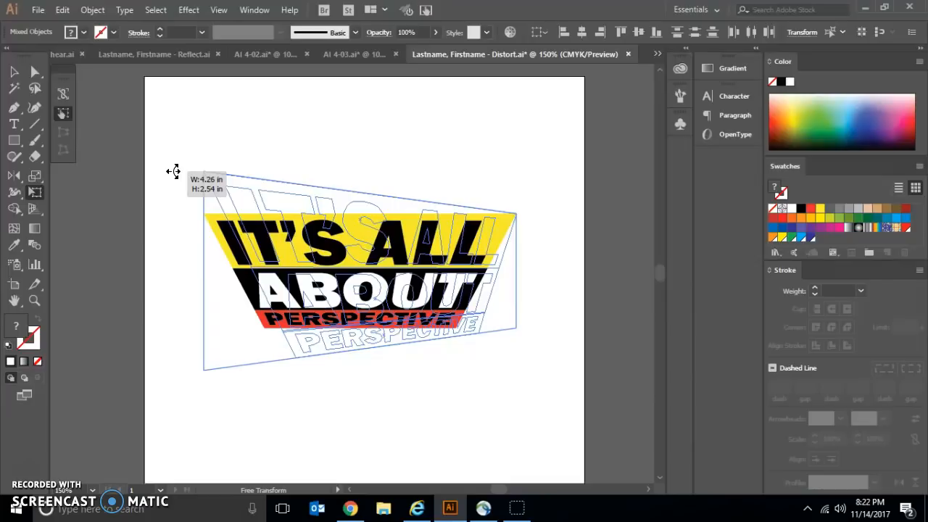
drag(174, 171, 174, 171)
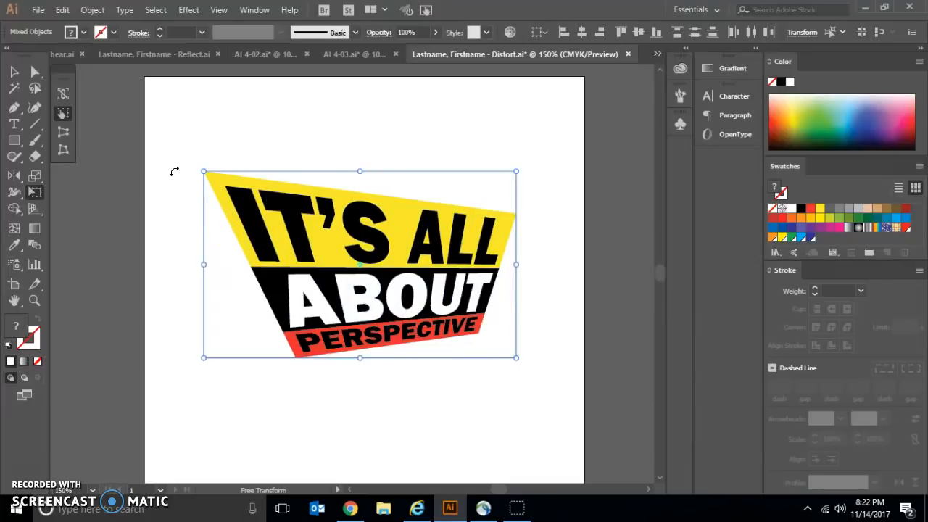